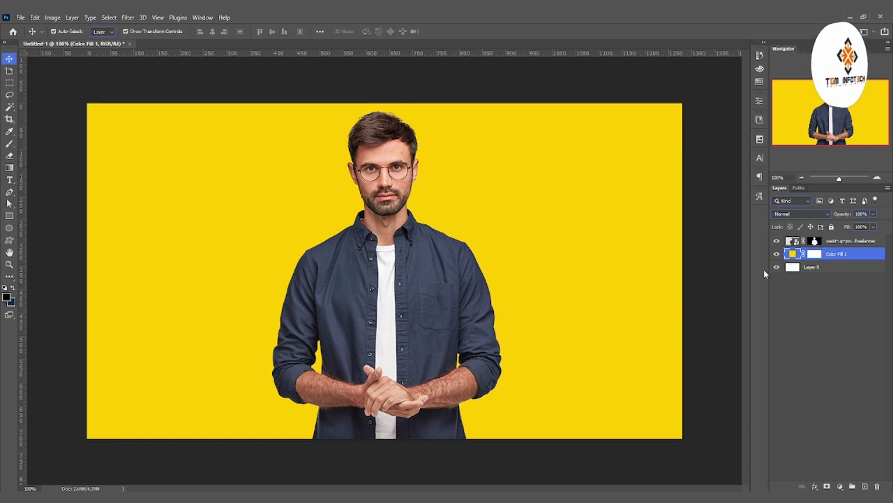
Hide the white Layer 0 and briefly toggle the yellow Color Fill 1 to check it.
click(848, 270)
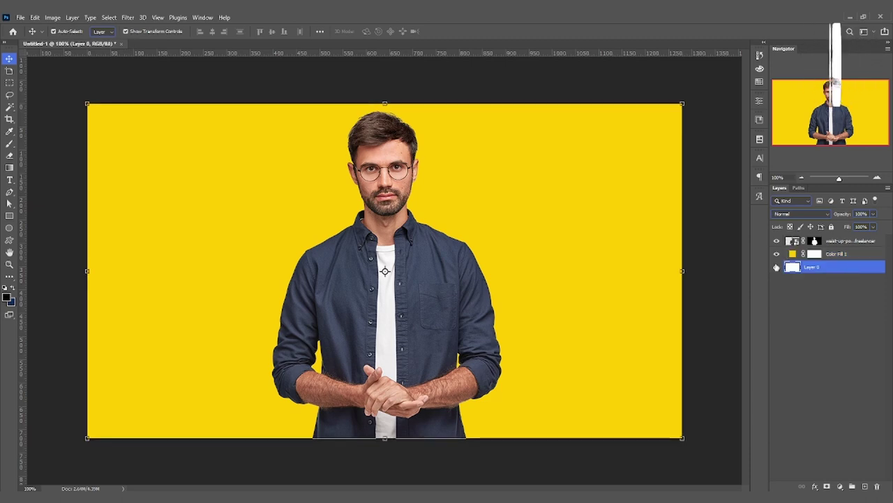
click(779, 268)
click(846, 256)
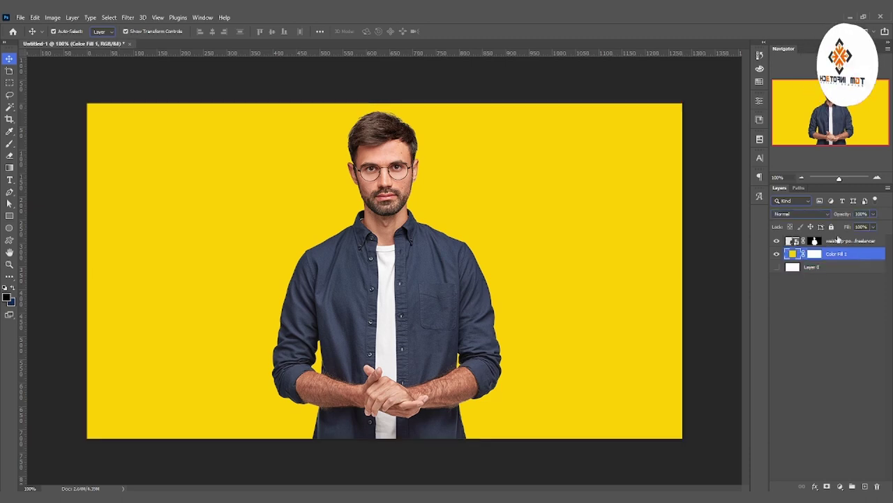
click(776, 254)
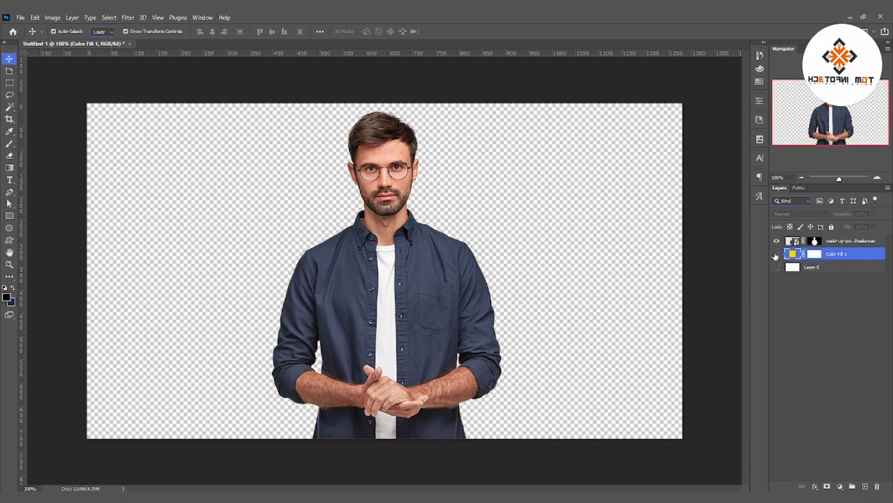
click(776, 255)
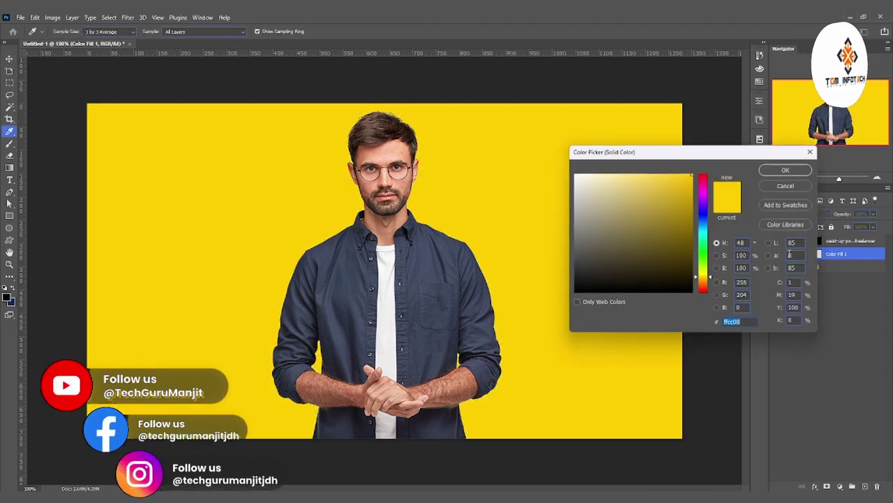
Confirm the yellow fill colour, check the man's photo, and add a new empty Layer 1 on top.
double_click(793, 254)
click(799, 187)
click(837, 240)
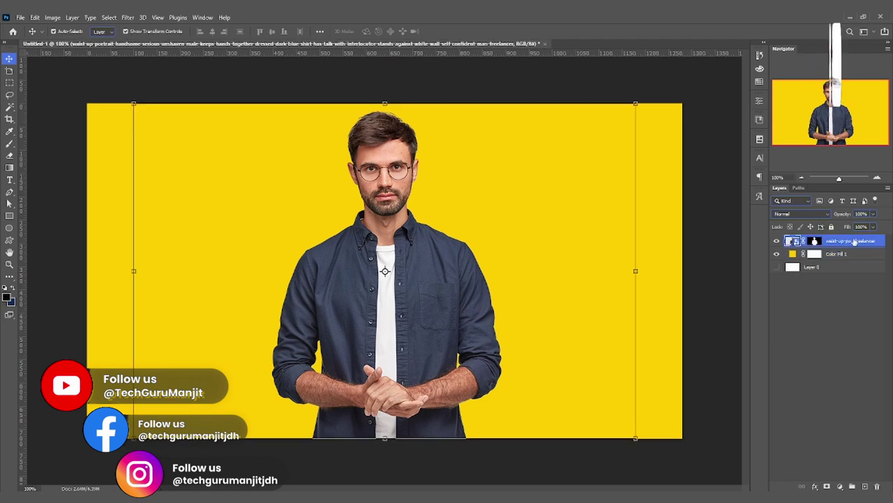
click(776, 240)
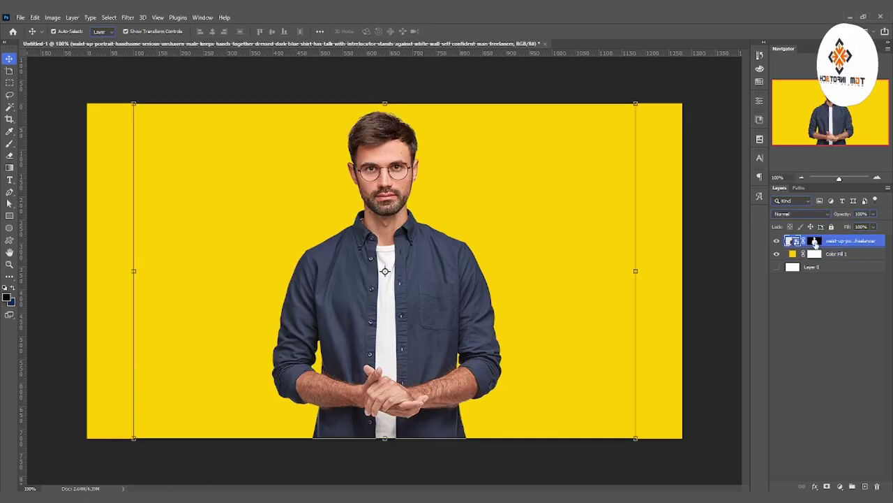
click(776, 241)
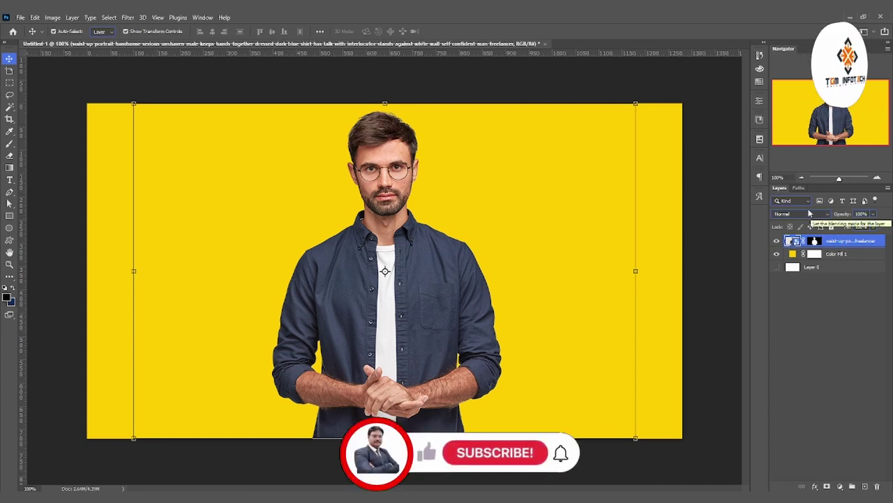
click(865, 486)
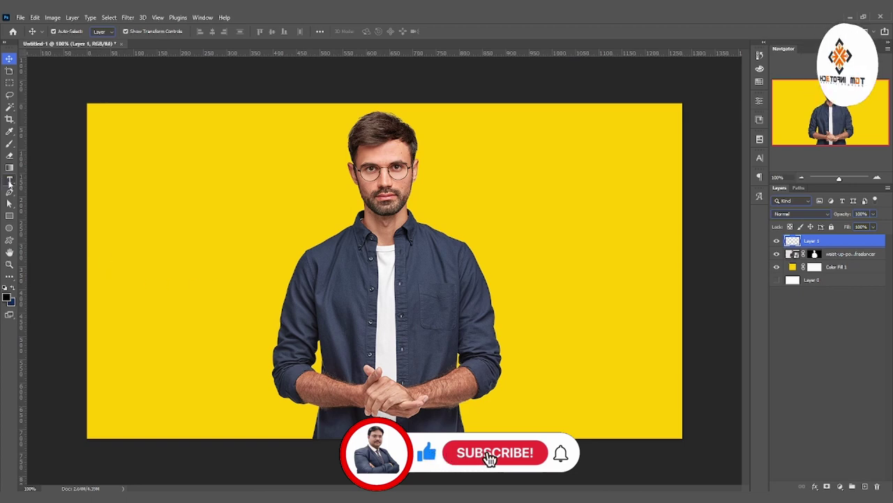
Type SUCCESS left of the man and select all of it for a font change.
click(10, 180)
click(219, 285)
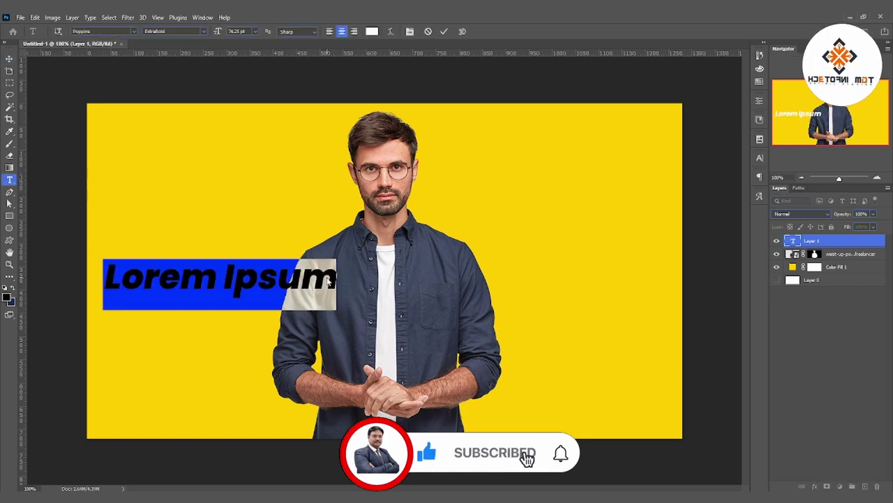
text(SUCC)
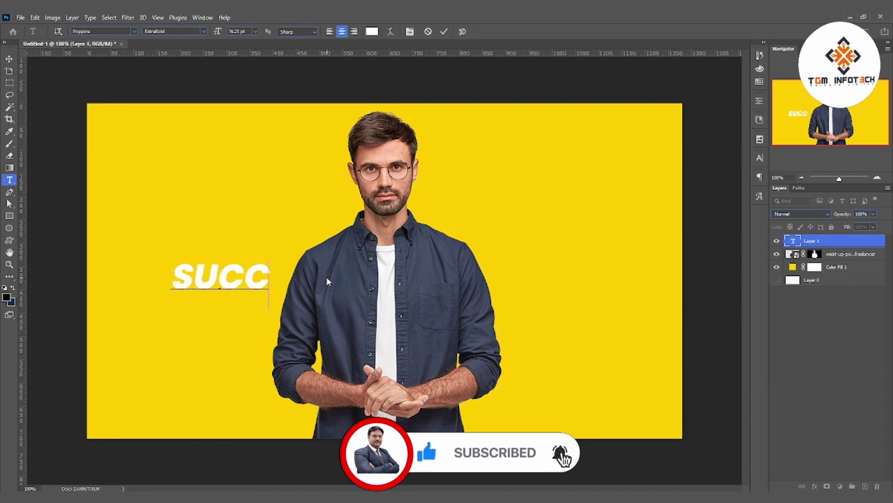
text(ESS)
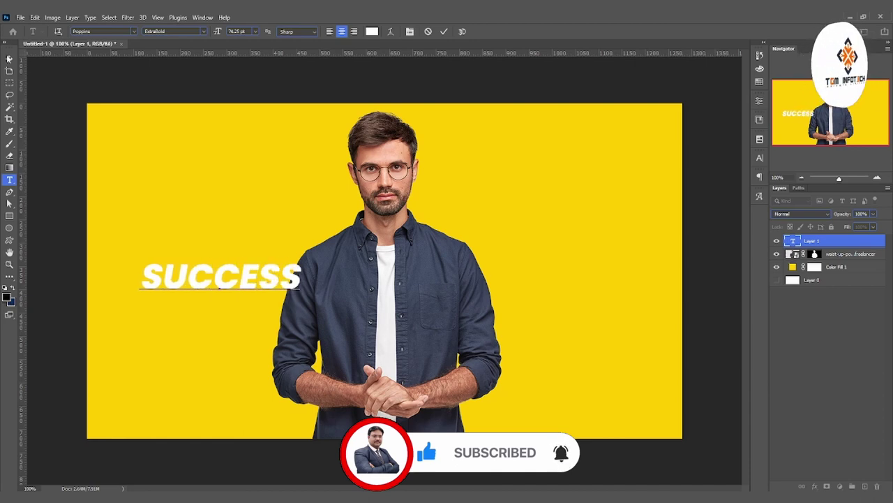
key(ctrl+a)
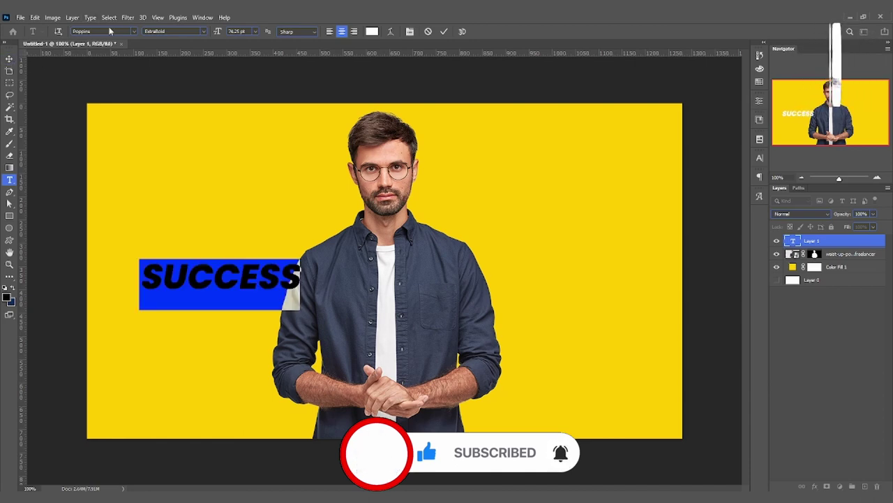
click(133, 32)
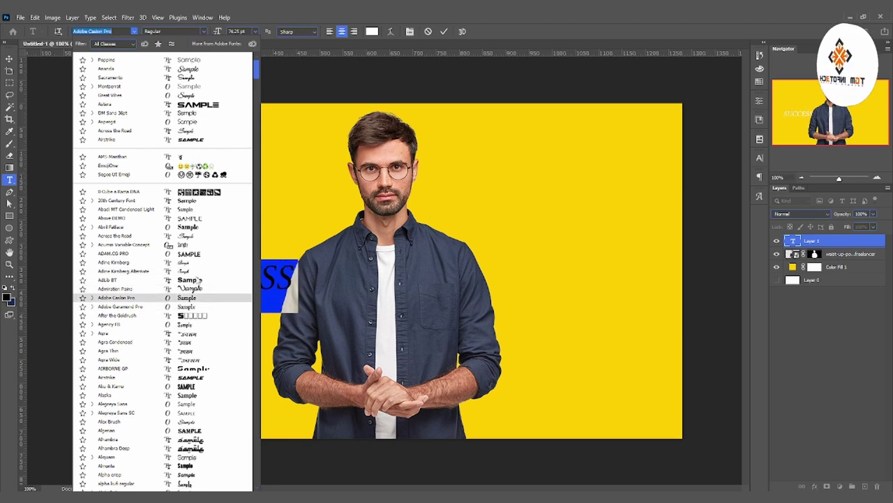
Apply the Aku & Kamu font and scale SUCCESS to span nearly the full canvas width.
click(205, 390)
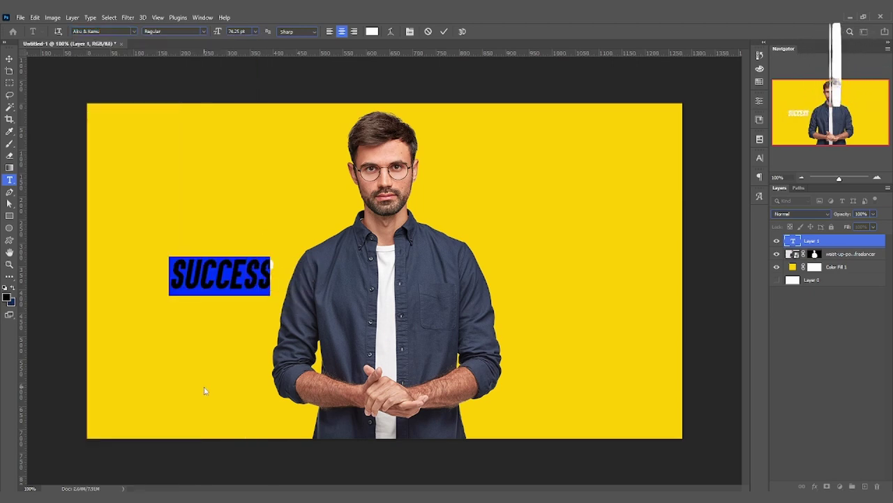
click(9, 59)
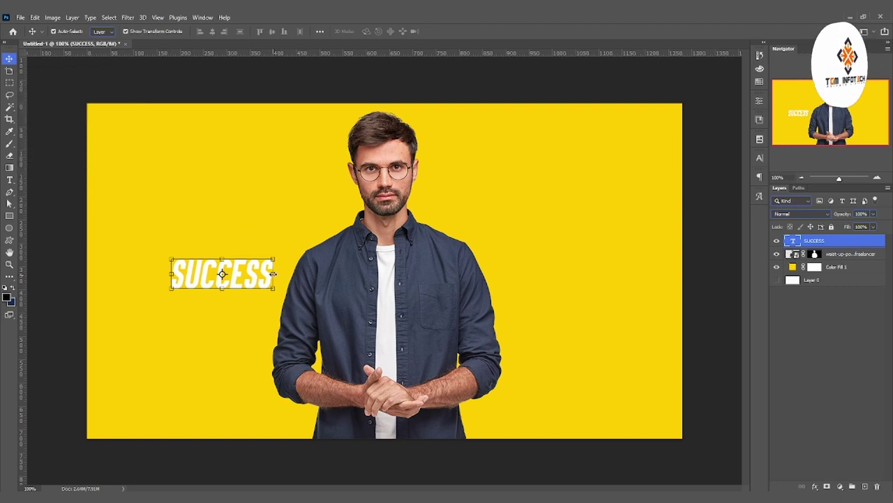
drag(273, 273, 492, 313)
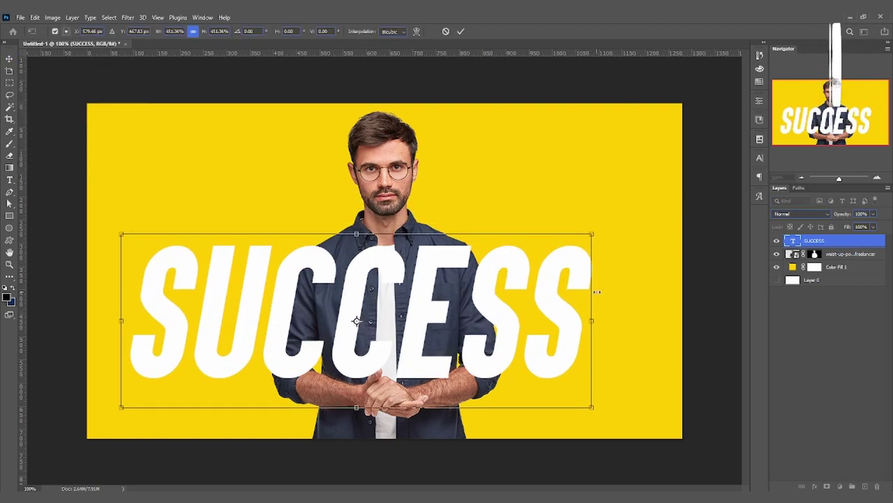
drag(596, 291, 652, 309)
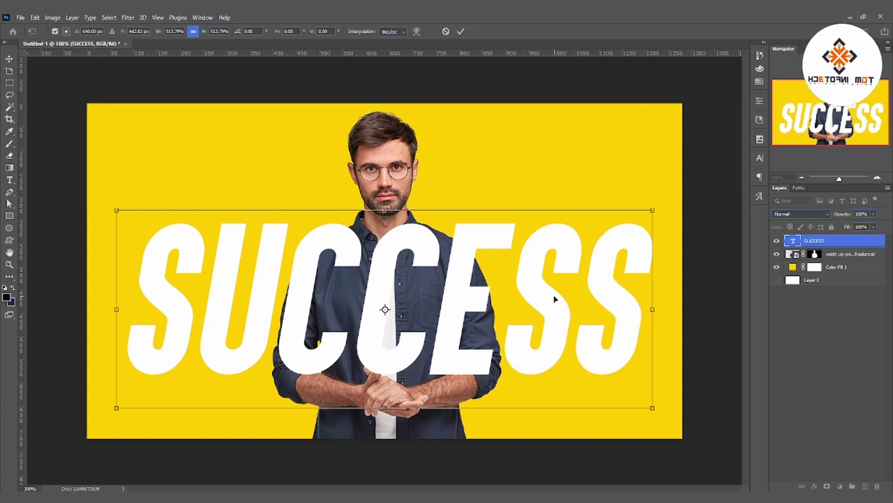
drag(121, 314, 88, 311)
drag(146, 314, 235, 308)
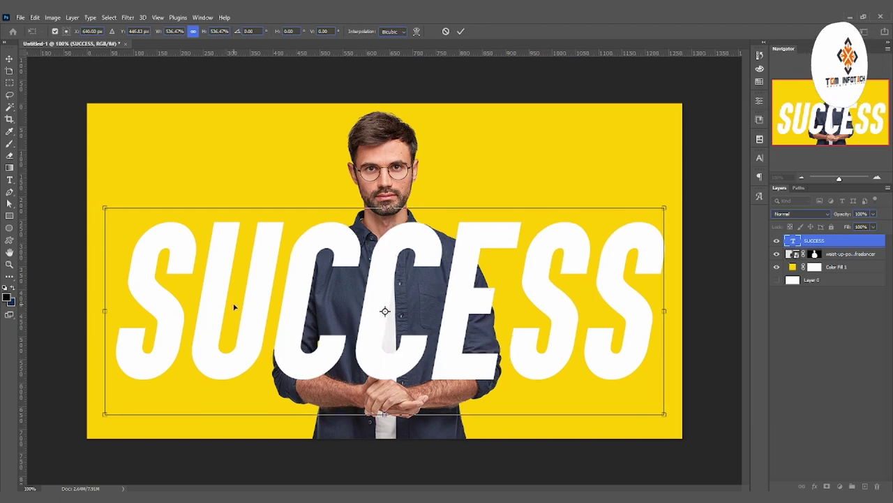
key(Return)
Re-edit the SUCCESS text and confirm Aku & Kamu as its font.
double_click(259, 296)
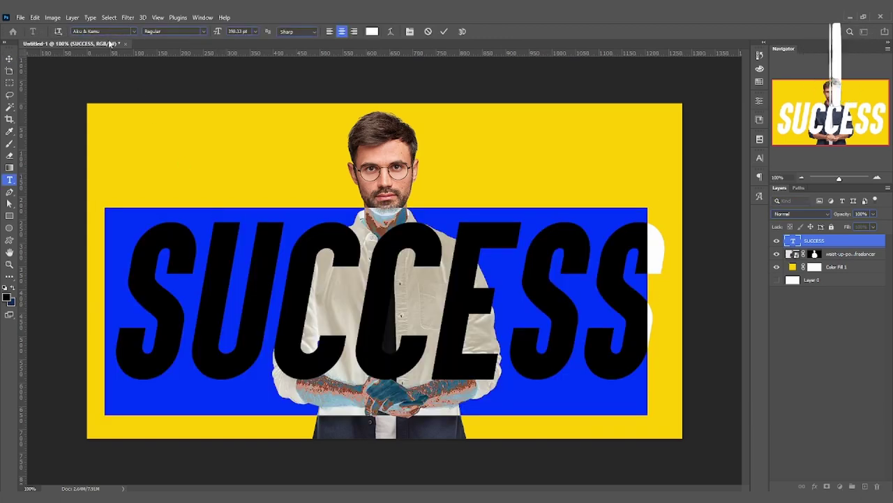
click(133, 31)
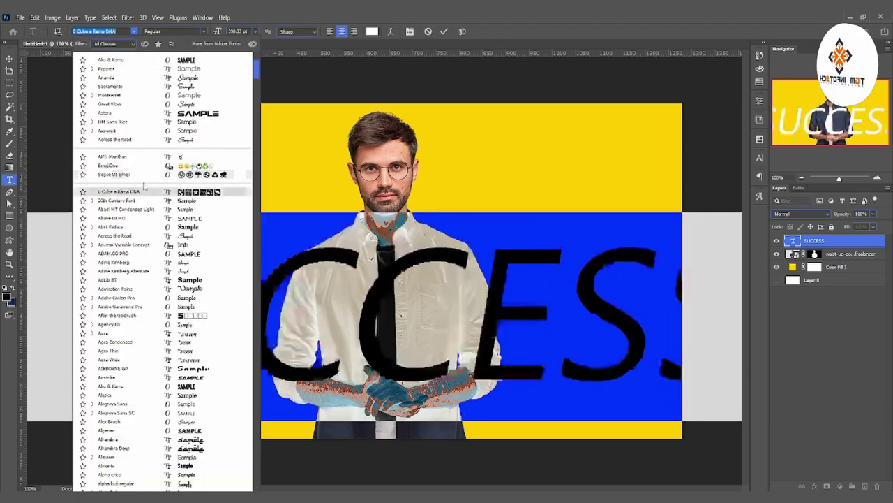
click(111, 59)
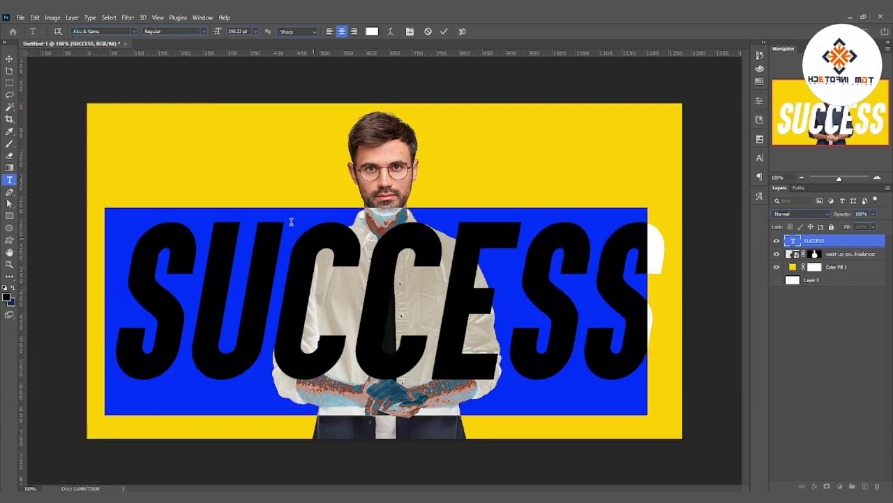
click(10, 58)
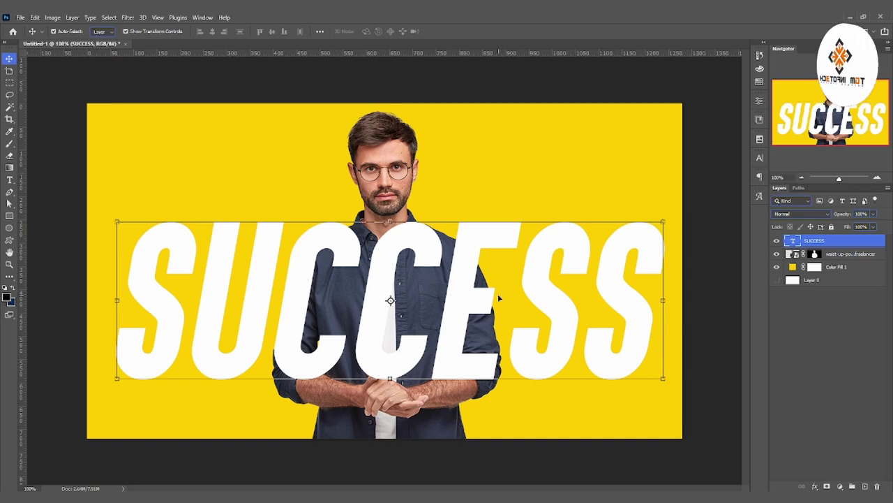
Centre SUCCESS on the canvas and send it below the man's photo layer with Ctrl+[.
drag(498, 298, 501, 302)
drag(459, 278, 459, 281)
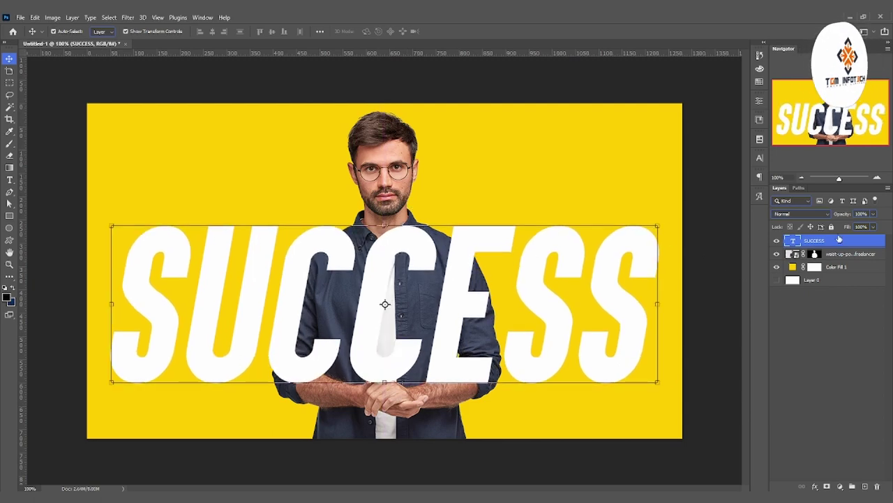
key(ctrl+bracketleft)
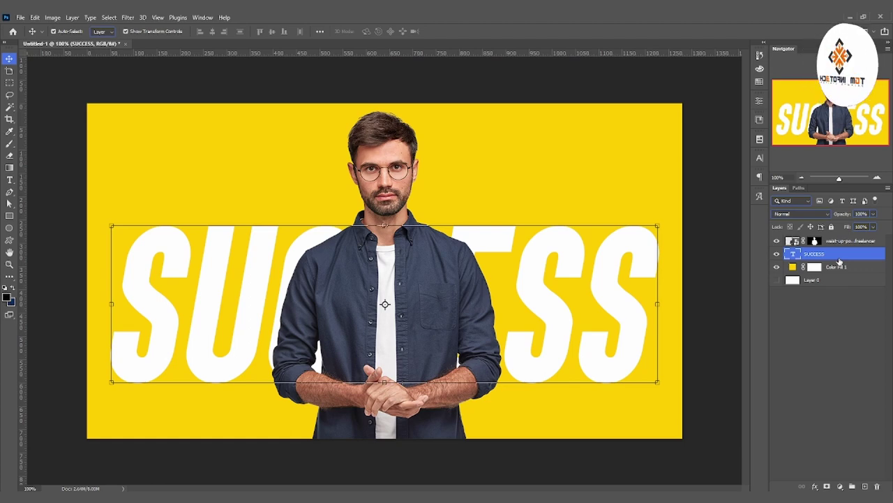
Give the man's layer a soft drop shadow: 30% opacity, 4 px distance, 65 px size.
double_click(815, 254)
click(423, 162)
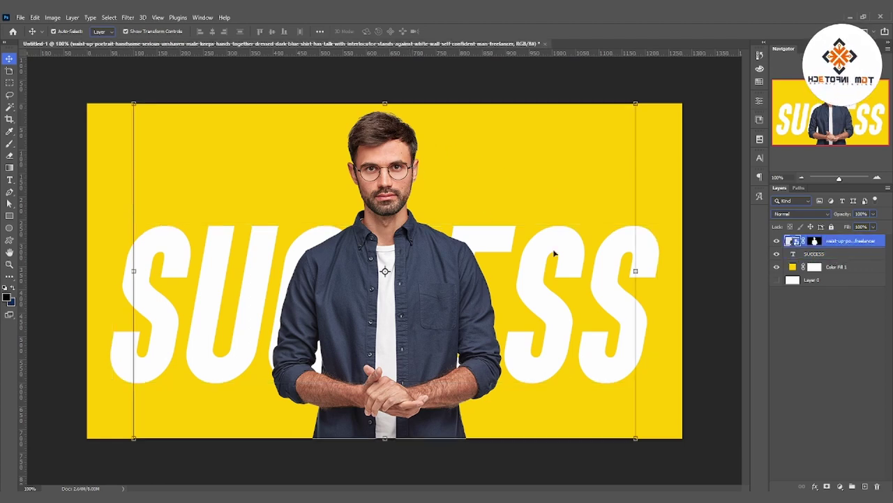
click(817, 487)
click(824, 481)
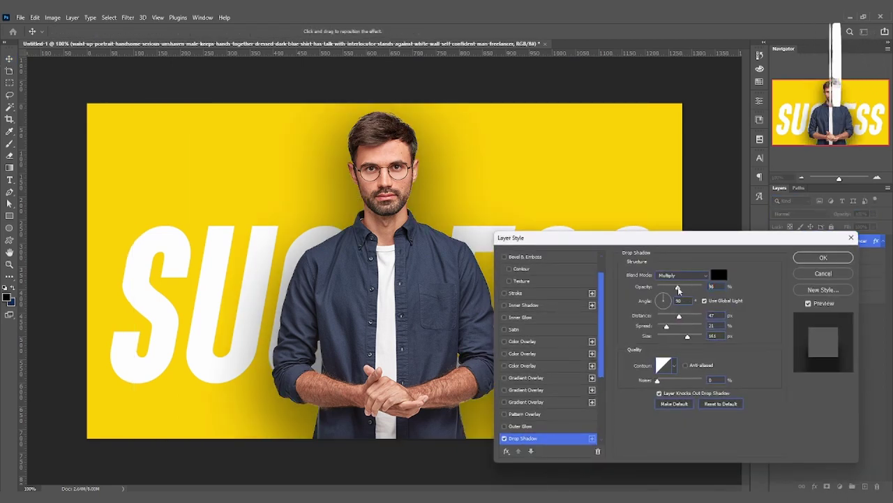
drag(687, 288, 675, 288)
mouse_move(688, 336)
mouse_down()
mouse_move(660, 337)
mouse_move(659, 316)
mouse_move(673, 287)
mouse_move(684, 288)
mouse_up()
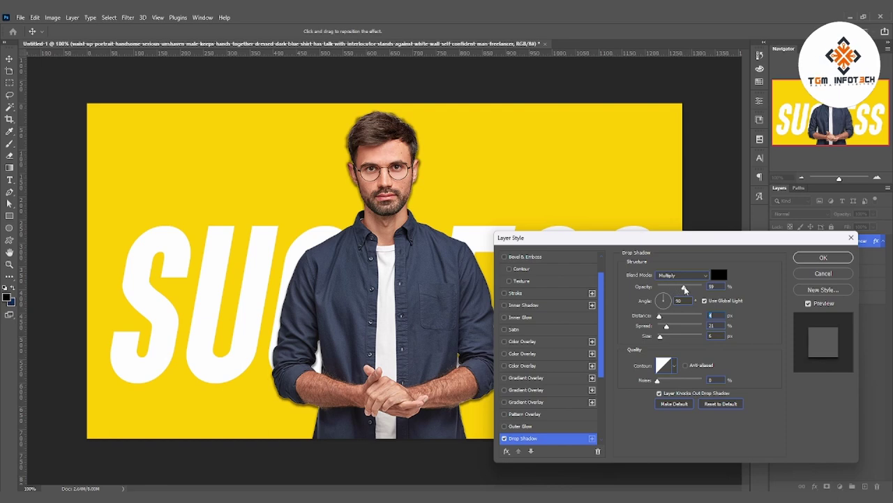
drag(661, 336, 671, 337)
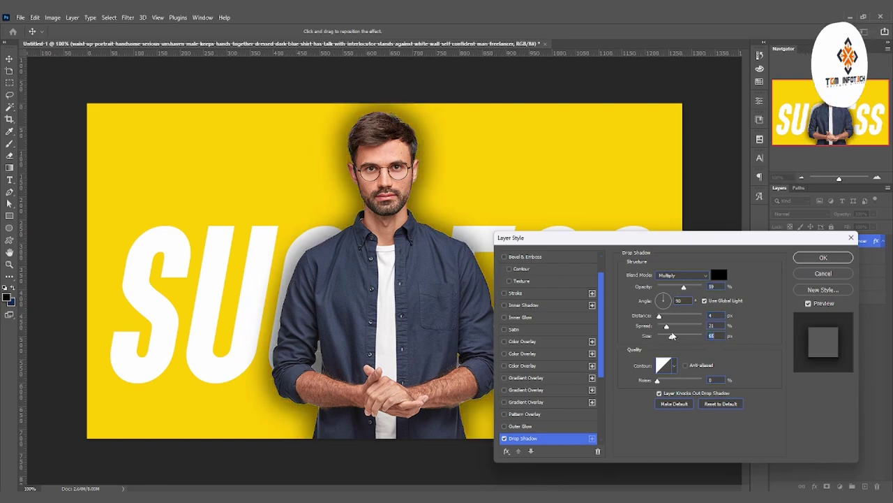
drag(684, 288, 671, 287)
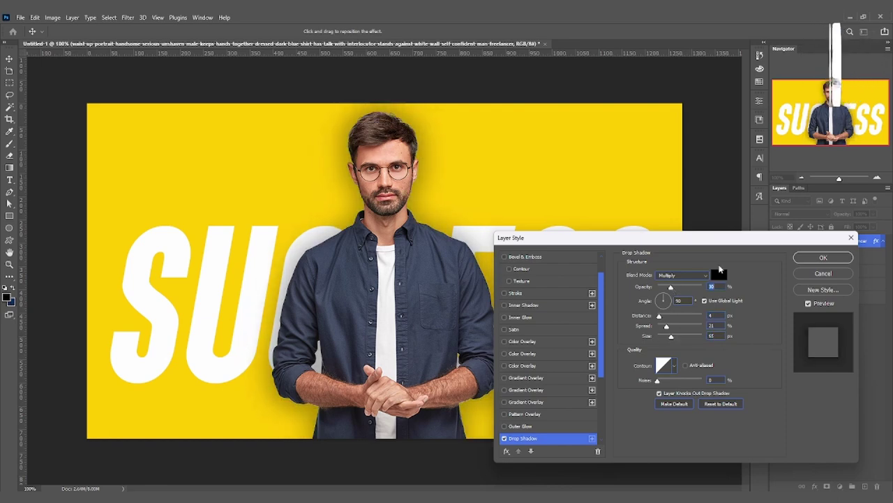
click(809, 257)
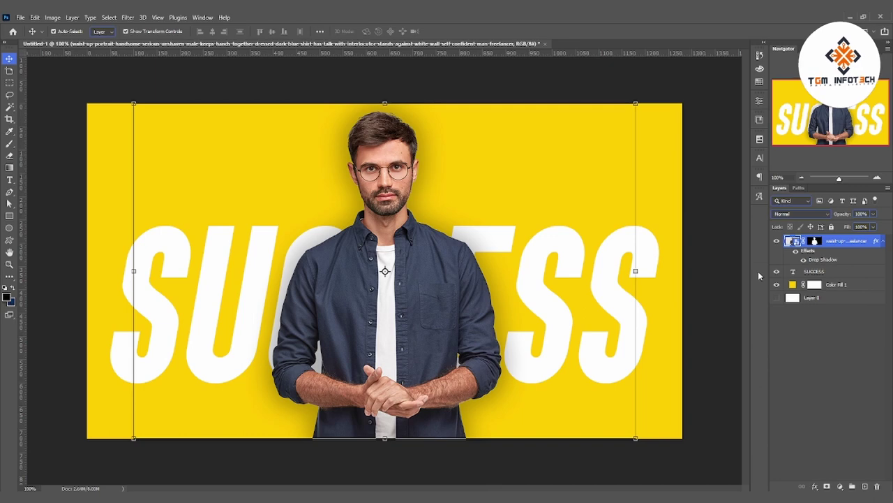
Hide the man's drop shadow, duplicate the SUCCESS layer, and drag the copy above him.
click(803, 259)
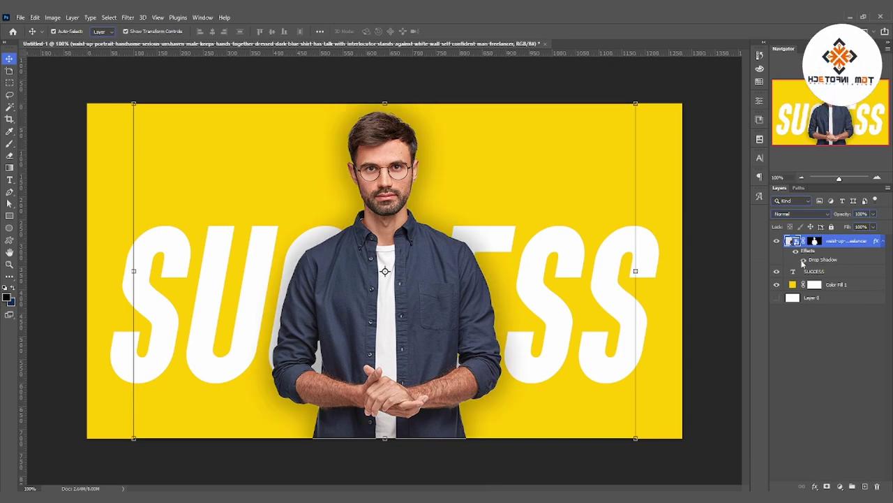
click(803, 259)
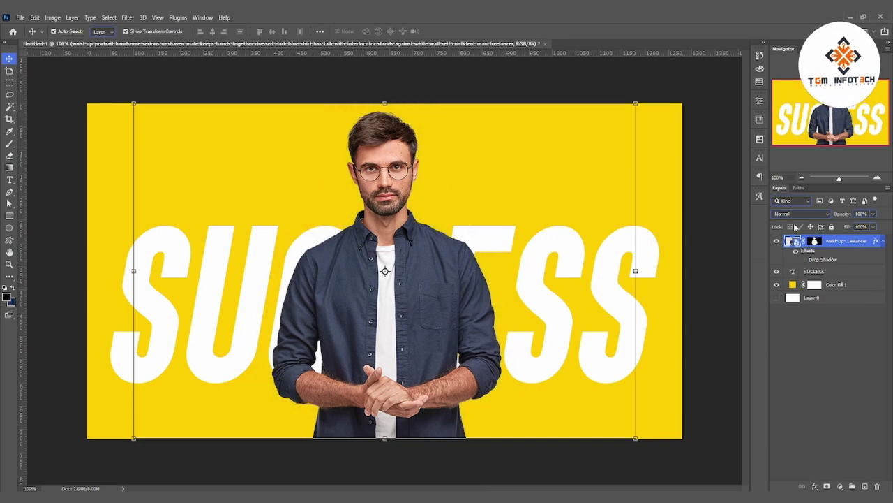
click(538, 257)
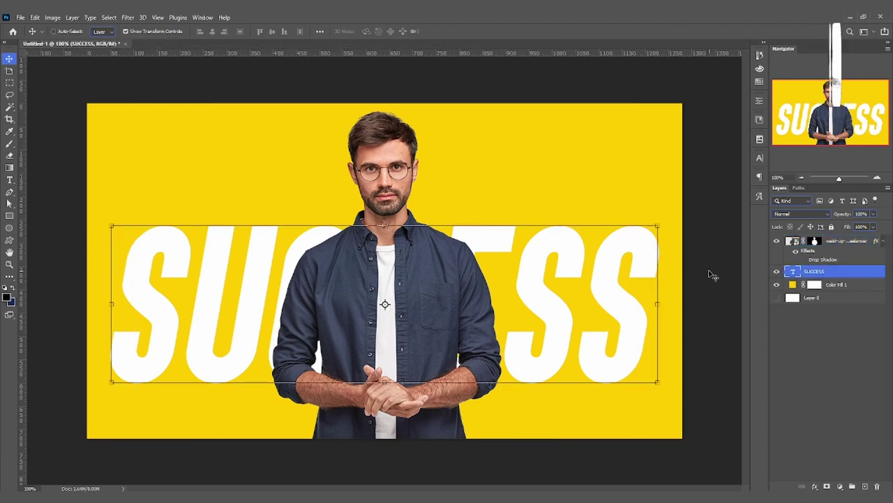
key(ctrl+j)
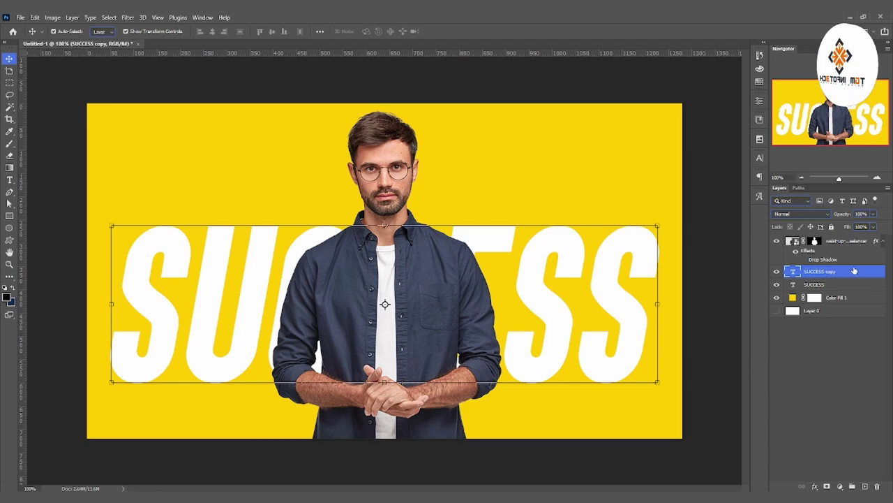
mouse_move(853, 271)
mouse_down()
mouse_move(867, 229)
mouse_move(868, 237)
mouse_up()
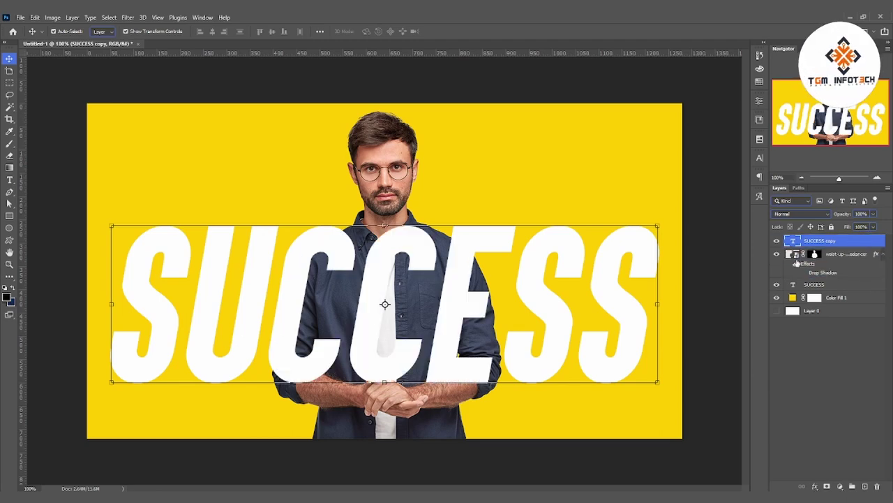
Set the SUCCESS copy's fill to 0% and toggle its visibility to compare.
click(873, 226)
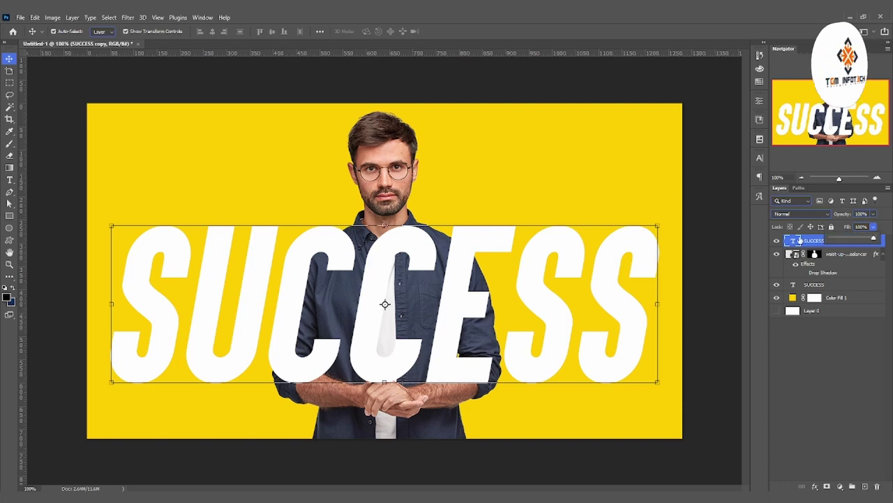
drag(861, 243, 829, 240)
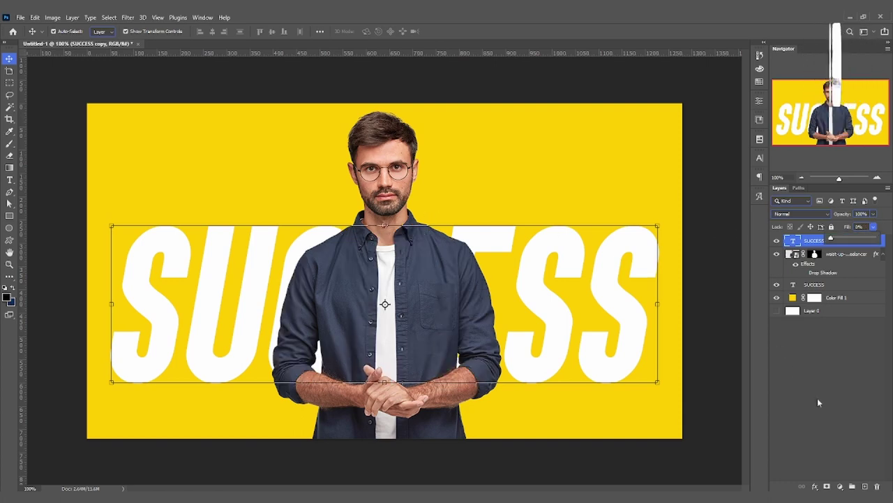
click(858, 399)
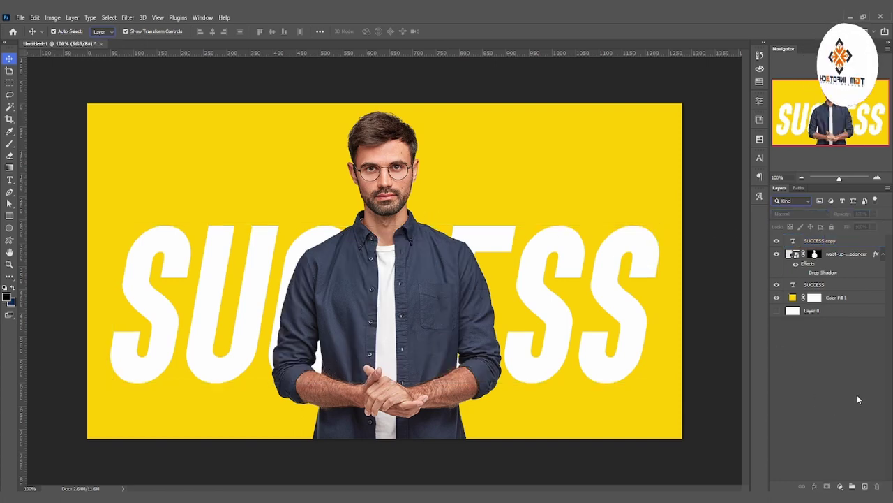
click(829, 243)
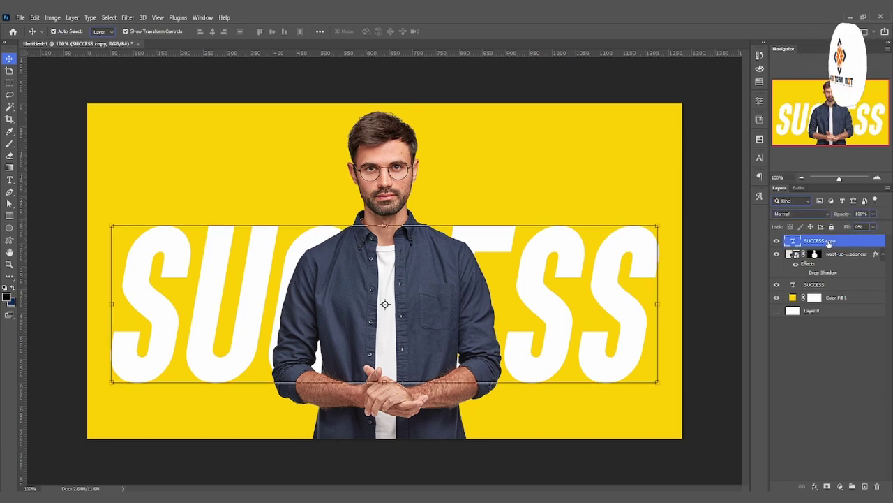
click(779, 243)
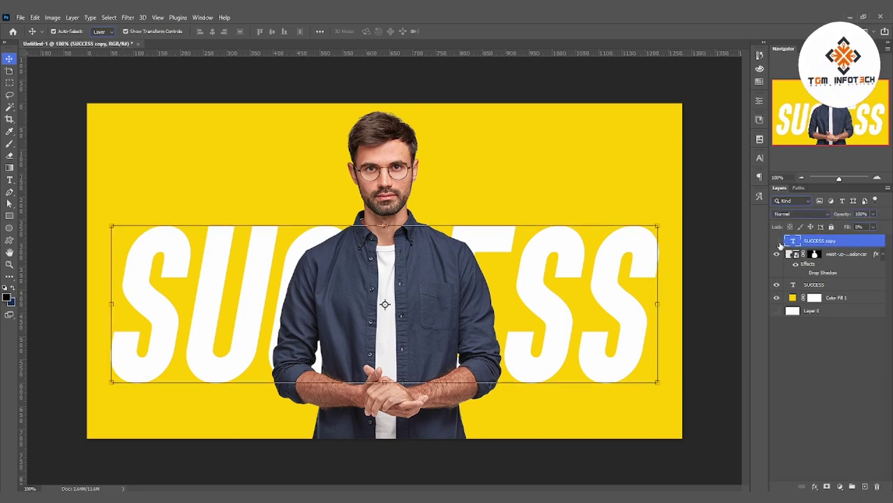
click(779, 242)
click(779, 242)
Restore SUCCESS copy's fill to 100% and add a Stroke layer effect.
click(873, 226)
drag(844, 238, 885, 238)
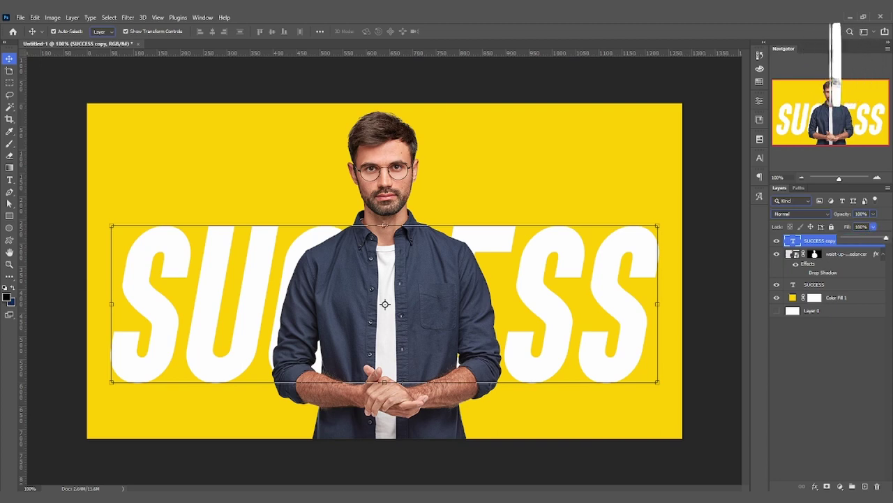
click(798, 243)
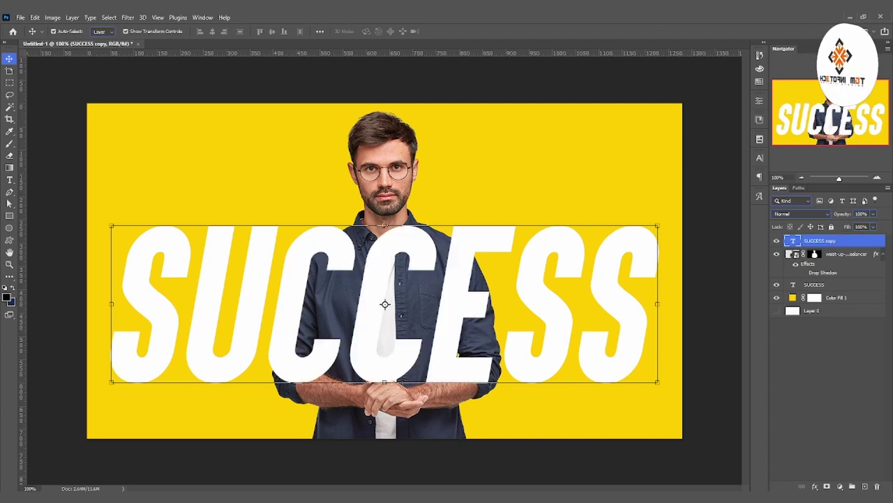
click(814, 486)
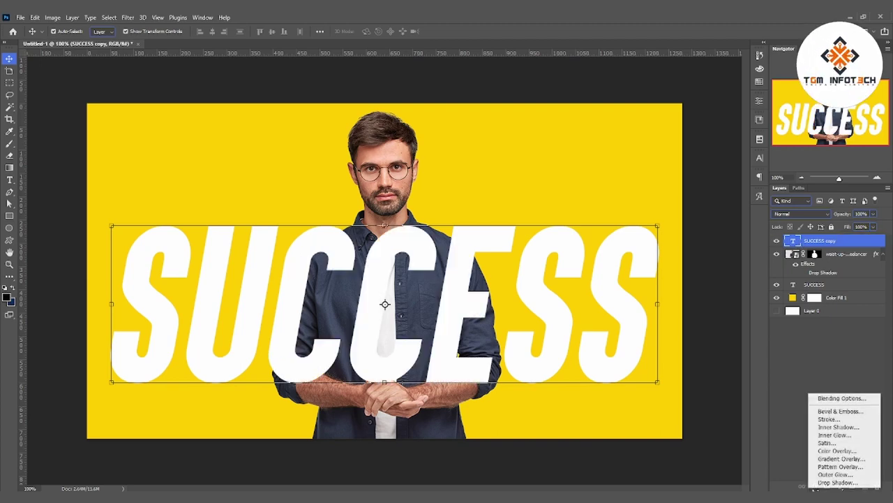
click(829, 419)
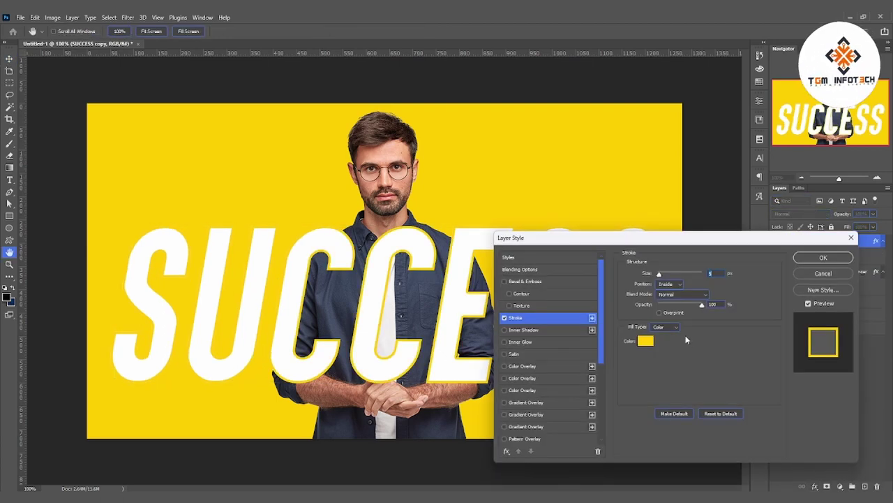
Set the stroke colour to ffffff, apply it, and drop the fill back to 0%.
click(646, 341)
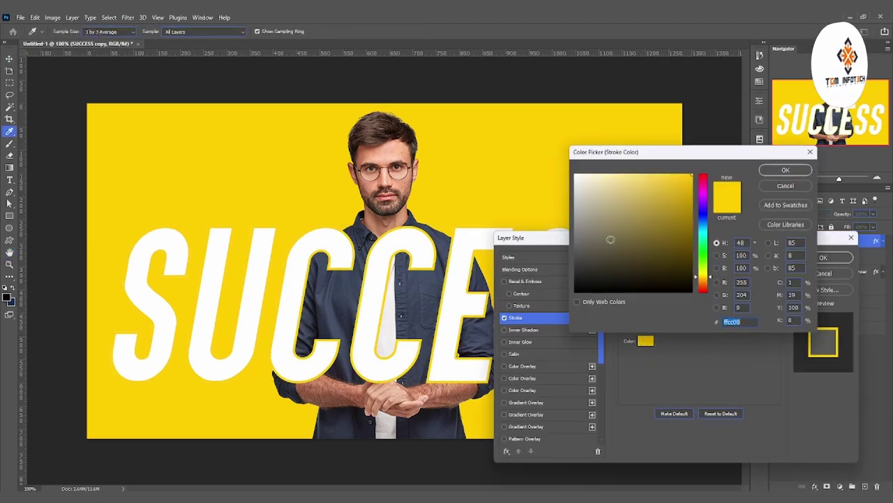
text(ffffff)
click(765, 174)
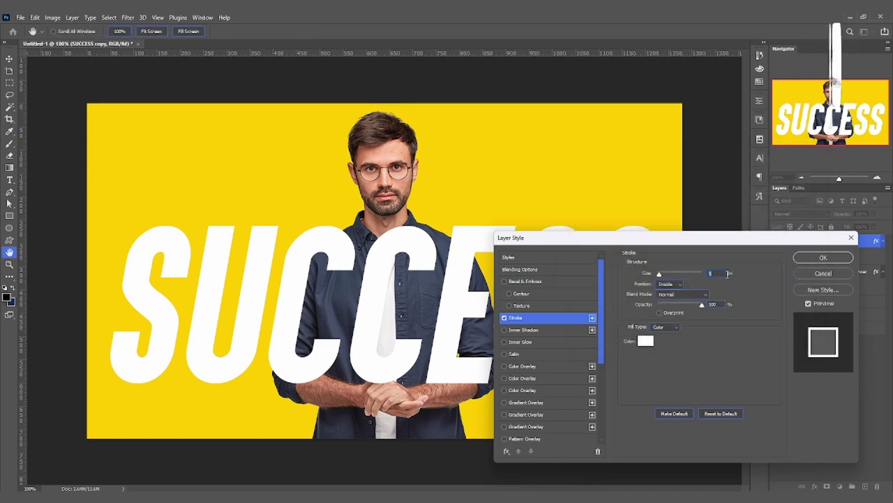
click(822, 258)
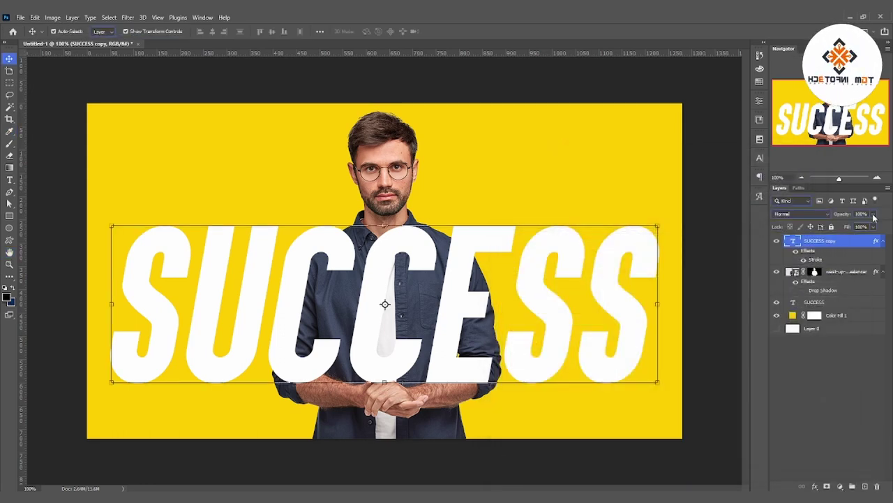
drag(875, 228, 831, 238)
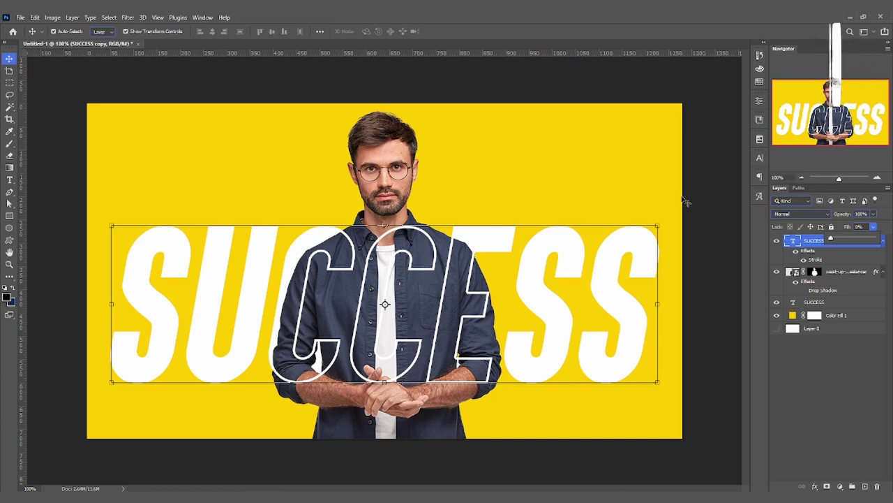
Toggle the outlined SUCCESS copy's visibility and reopen its Stroke effect settings.
click(773, 242)
click(775, 241)
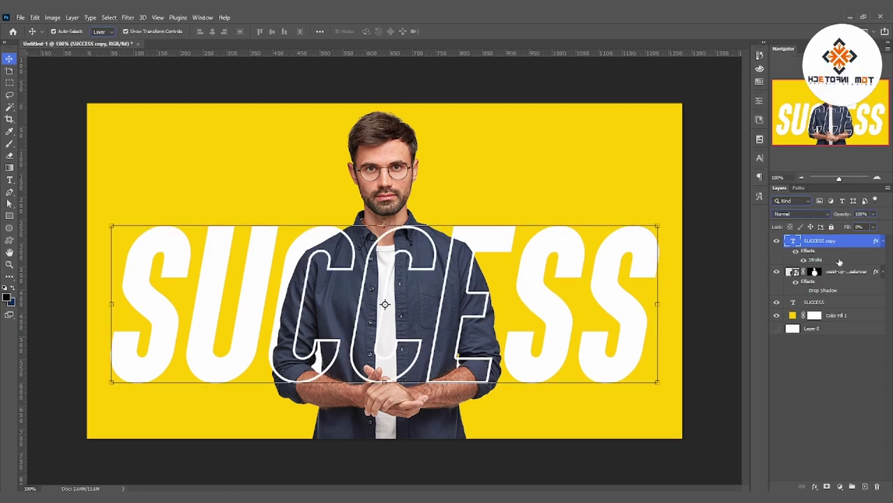
double_click(817, 260)
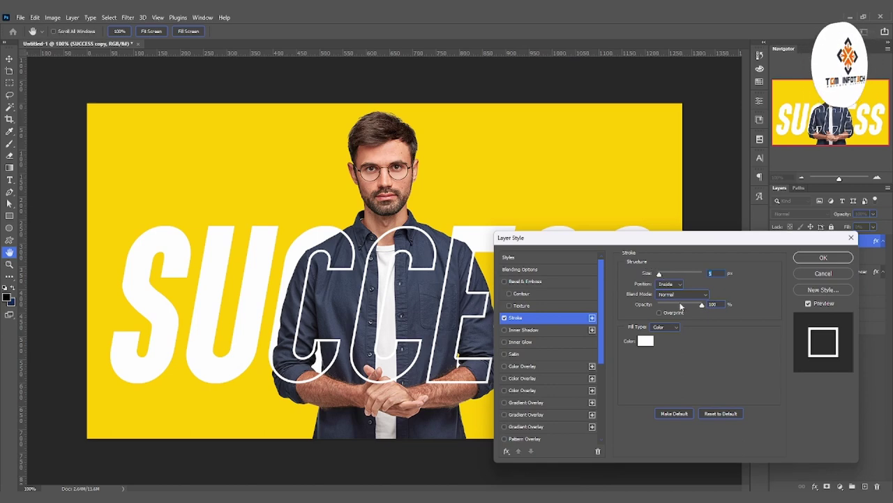
Preview a red stroke colour on SUCCESS copy, then keep it white.
click(645, 340)
click(692, 175)
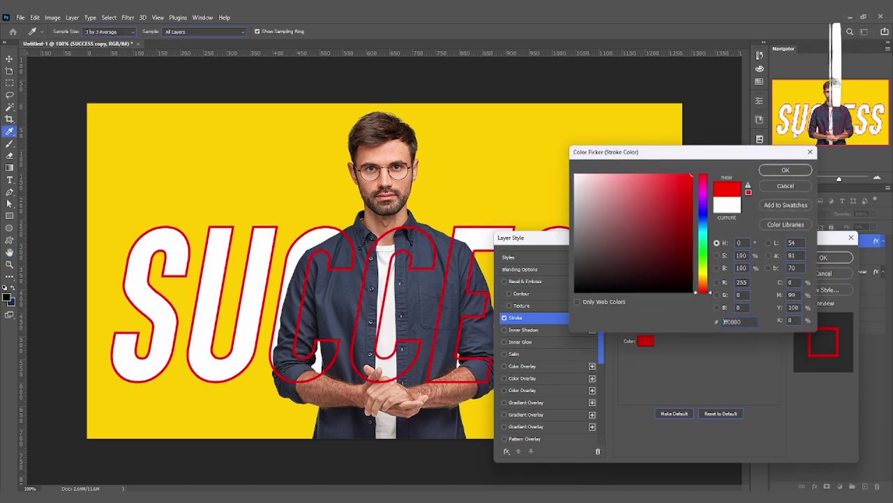
click(575, 176)
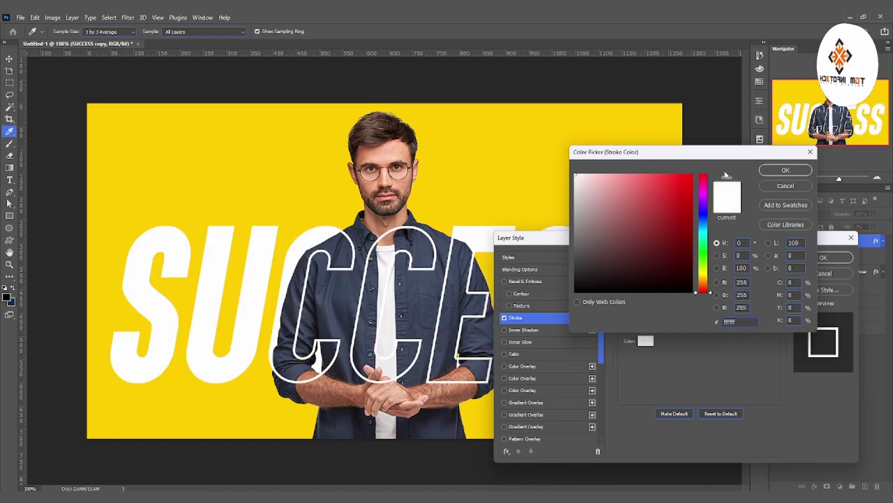
click(785, 171)
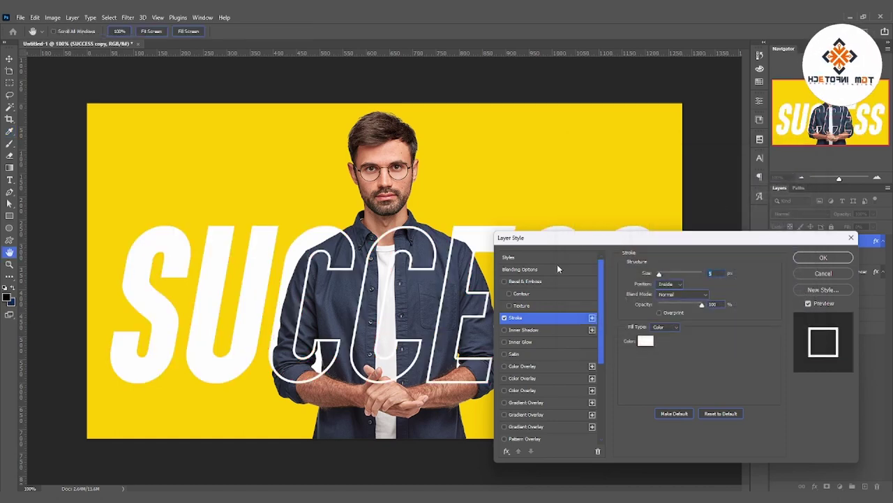
click(646, 341)
drag(688, 183, 726, 180)
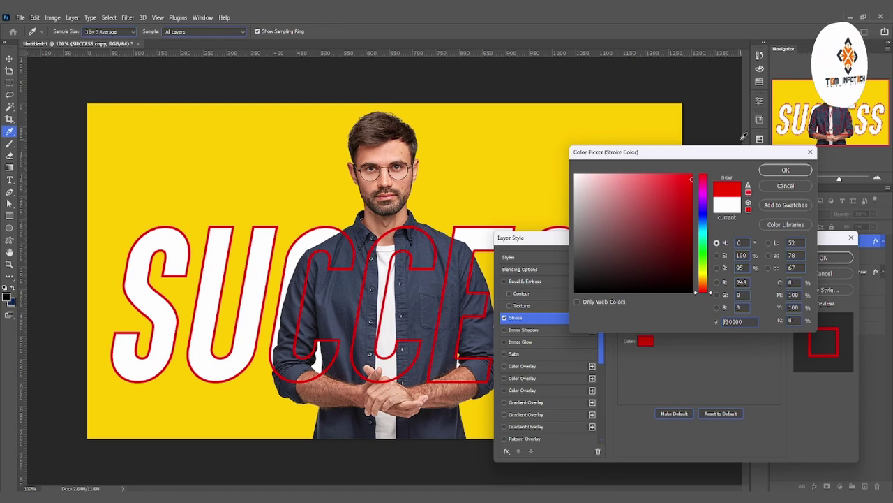
click(772, 185)
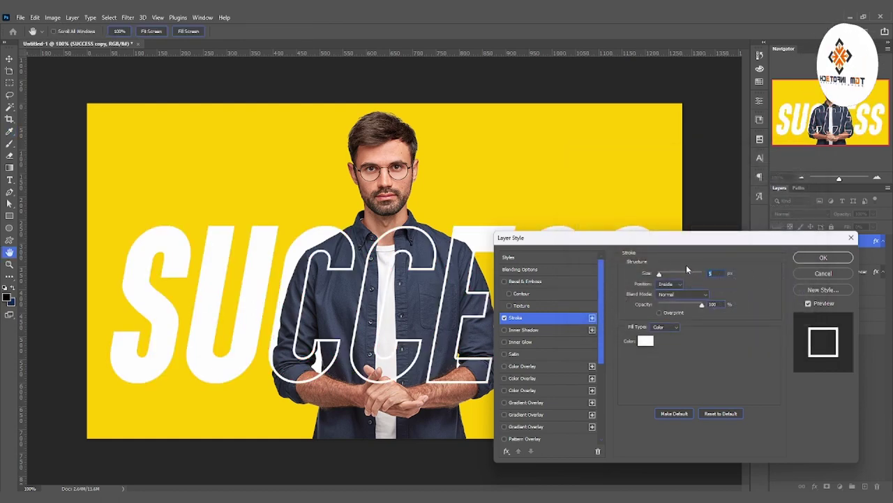
Reset the stroke to defaults, set Position Inside and Size 5 px, and apply.
click(716, 413)
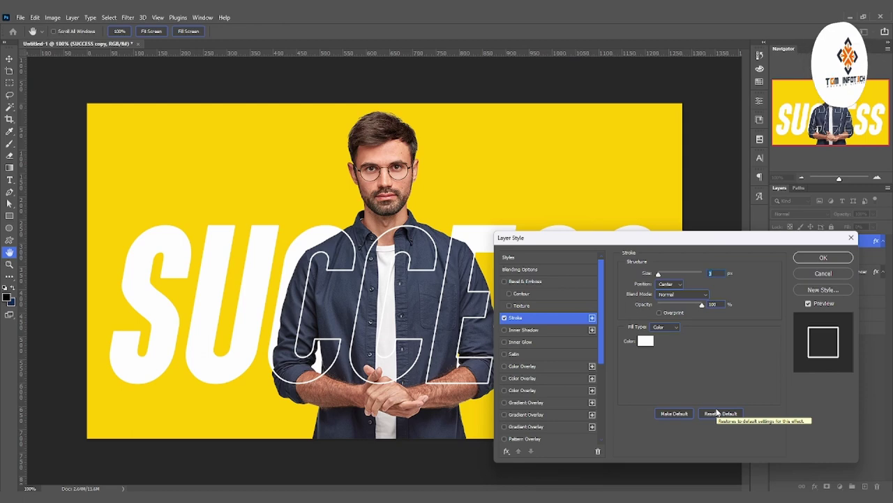
click(670, 284)
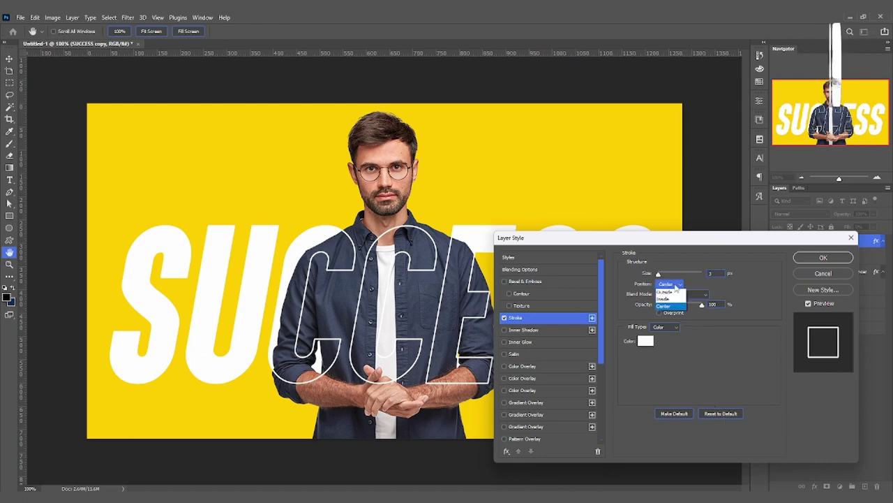
click(674, 299)
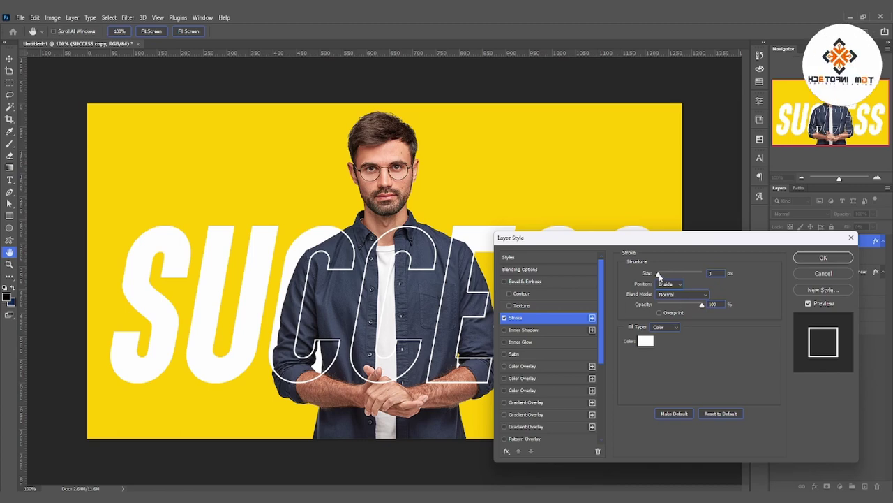
drag(658, 274, 660, 274)
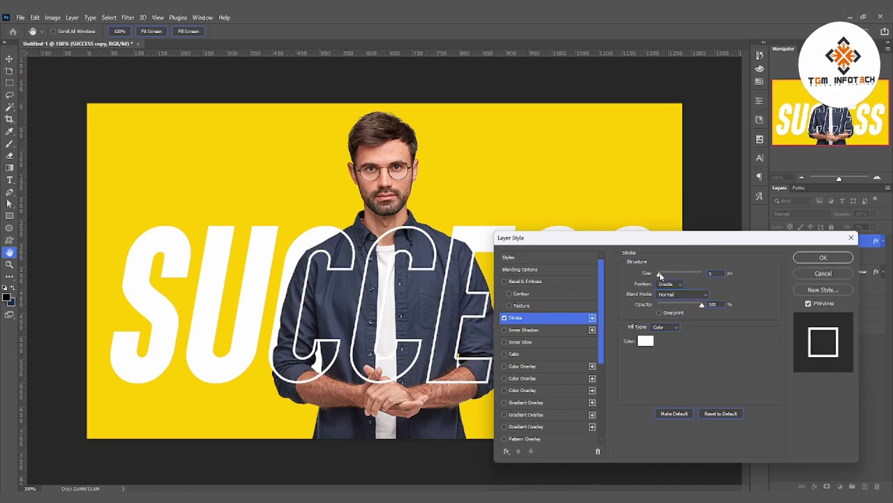
click(818, 257)
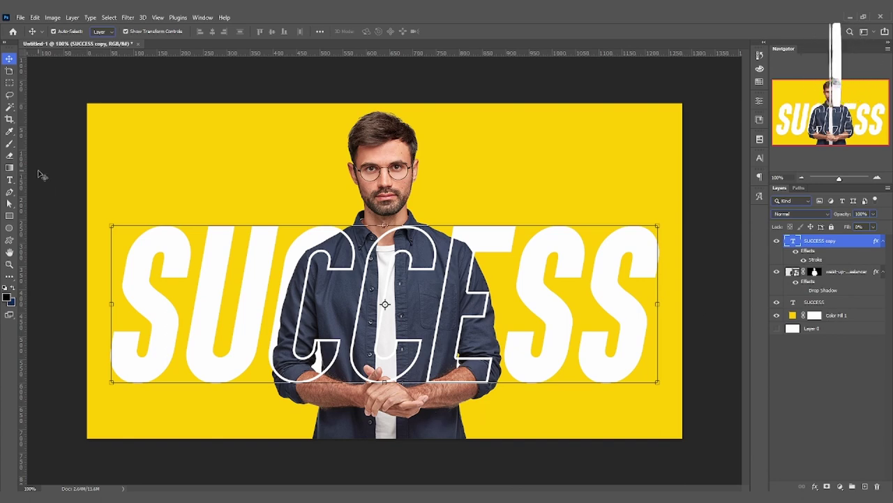
Scale the man's photo layer up to about 131%, move it lower and commit.
click(846, 275)
drag(636, 270, 714, 271)
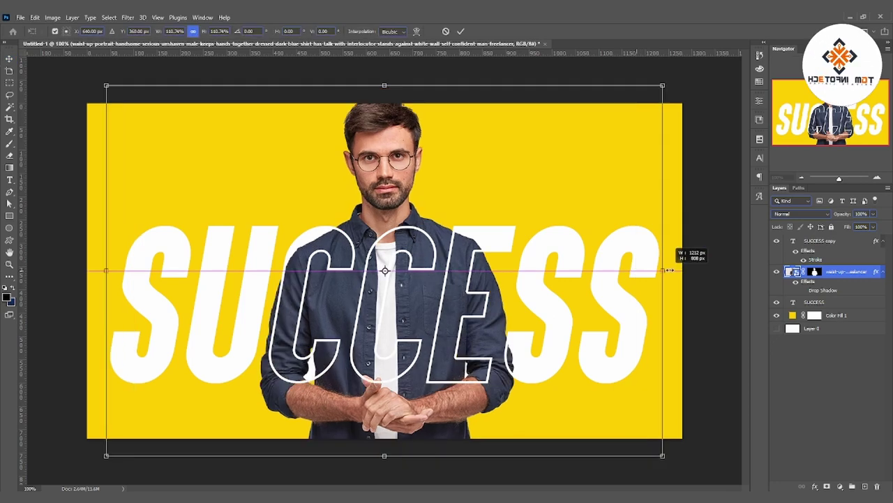
drag(431, 143, 430, 169)
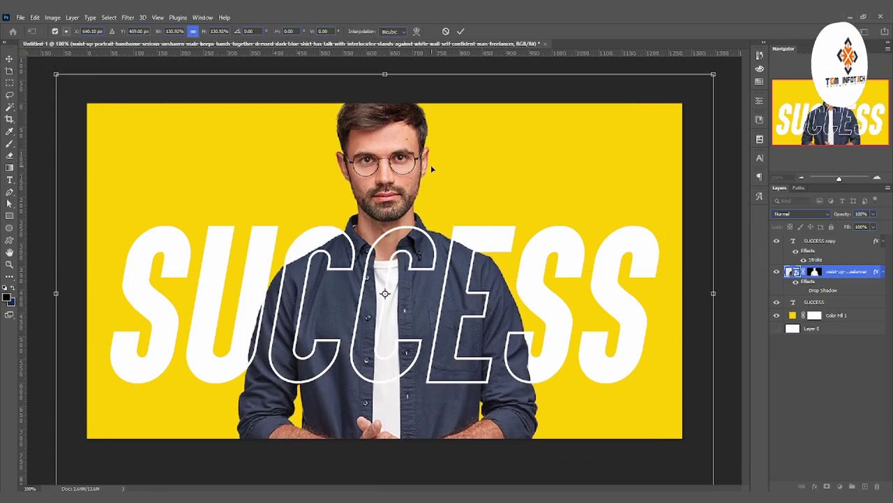
key(Return)
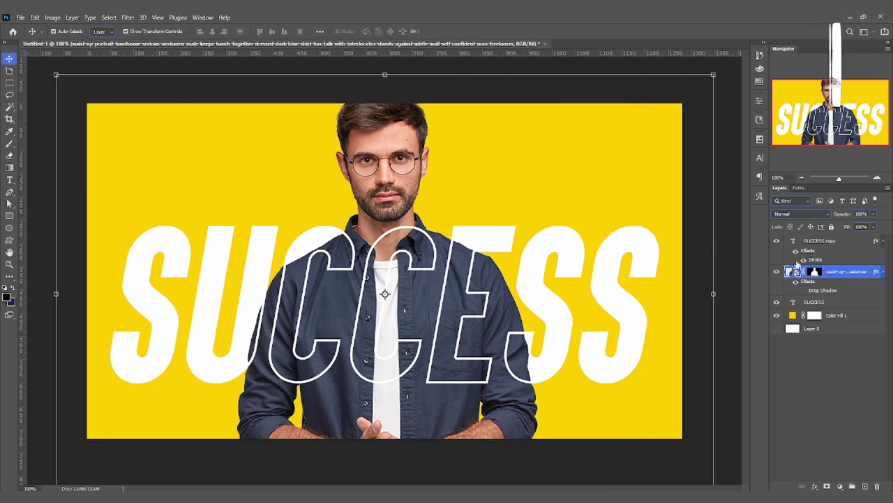
Select SUCCESS and SUCCESS copy together, nudge them slightly lower, then deselect the layers.
ctrl+click(838, 244)
click(844, 304)
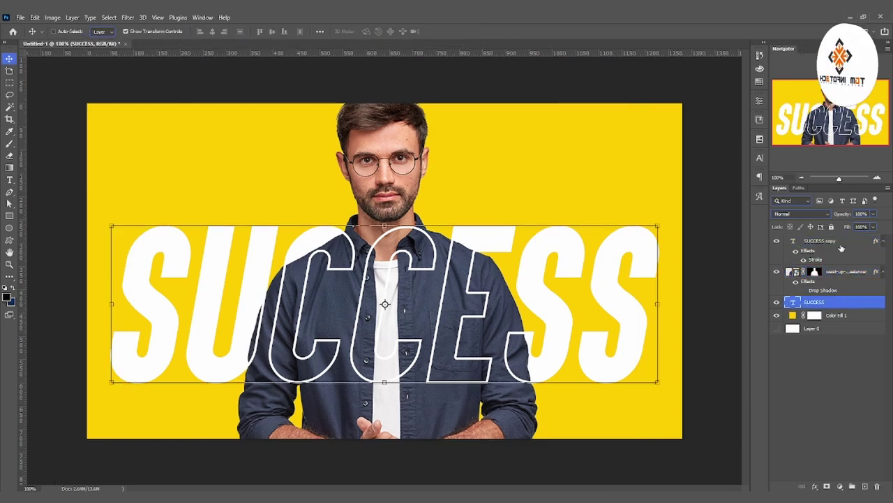
ctrl+click(841, 244)
key(shift+Down)
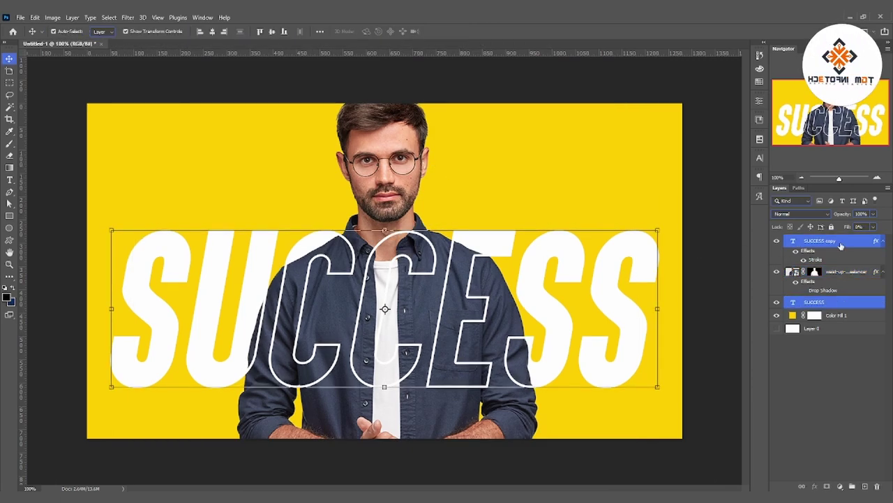
key(shift+Down)
key(shift+Down)
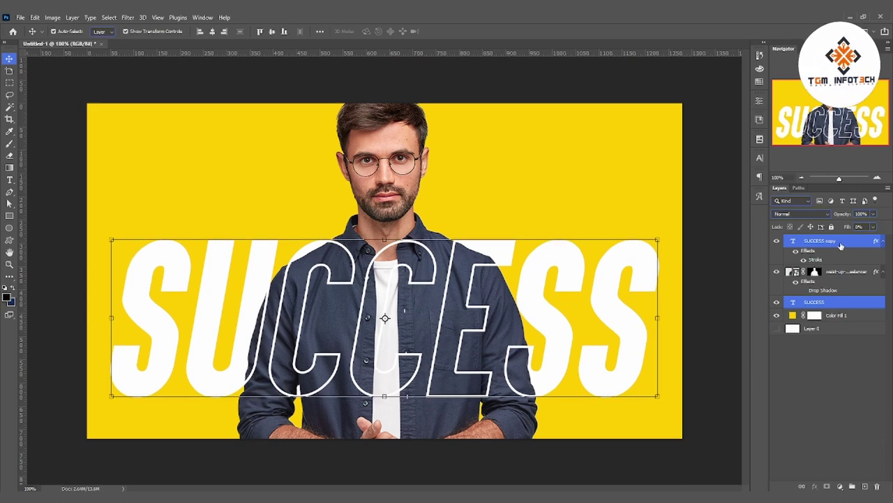
key(shift+Up)
key(shift+Up)
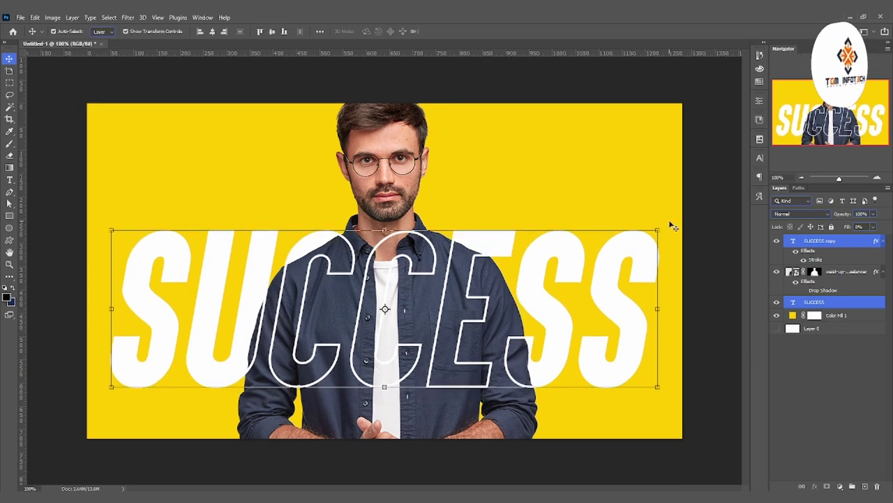
click(63, 340)
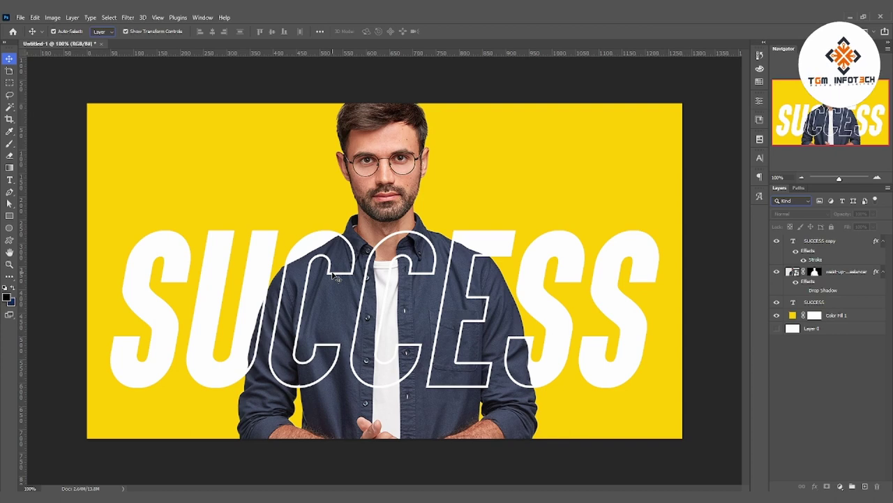
Duplicate the original SUCCESS text layer and move the copy above the man's photo.
click(848, 248)
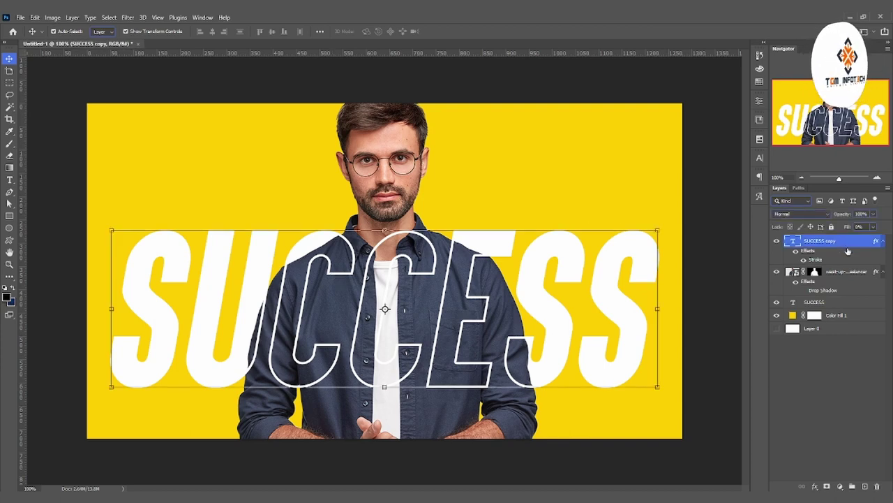
click(850, 304)
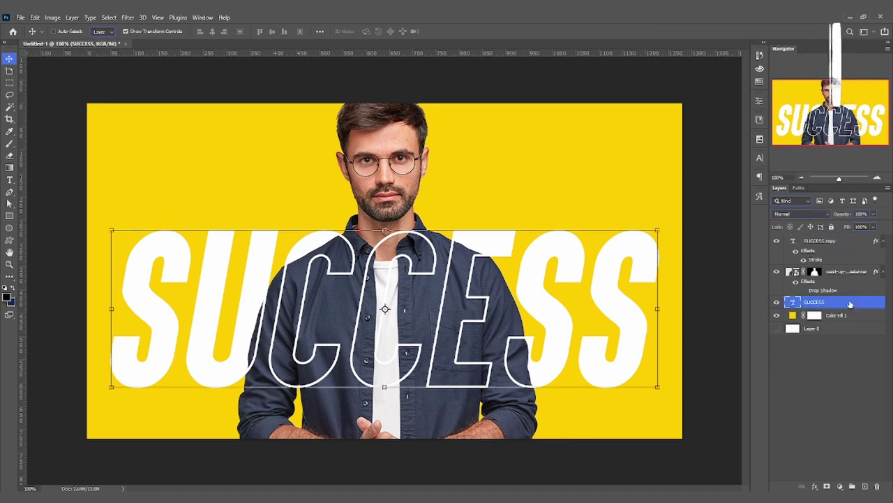
key(ctrl+j)
drag(838, 304, 843, 268)
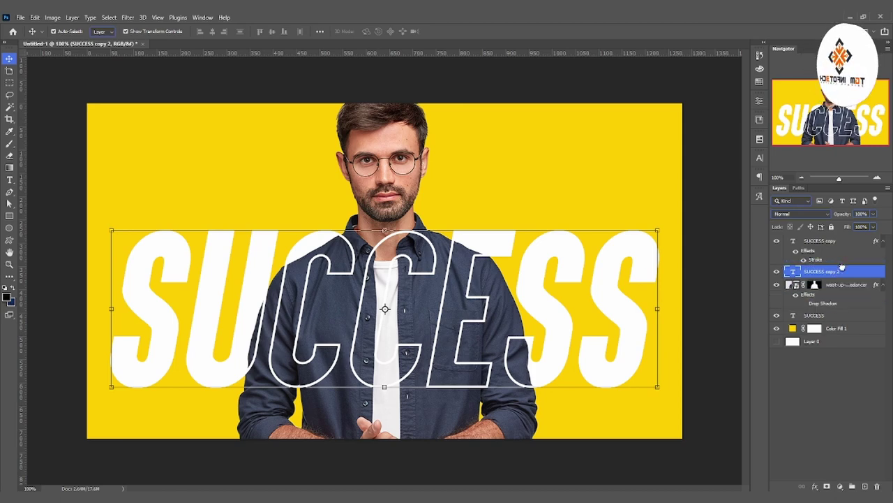
Hide the outlined SUCCESS copy and convert SUCCESS copy 2 into a shape.
click(776, 240)
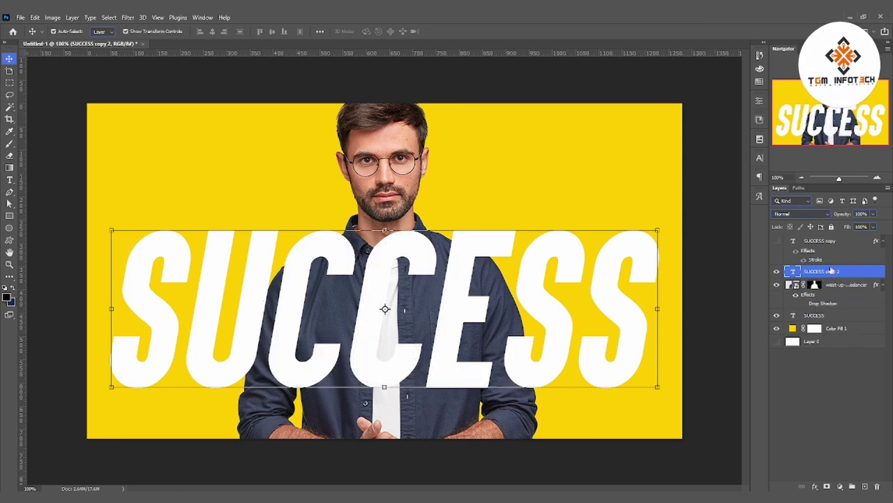
right_click(831, 270)
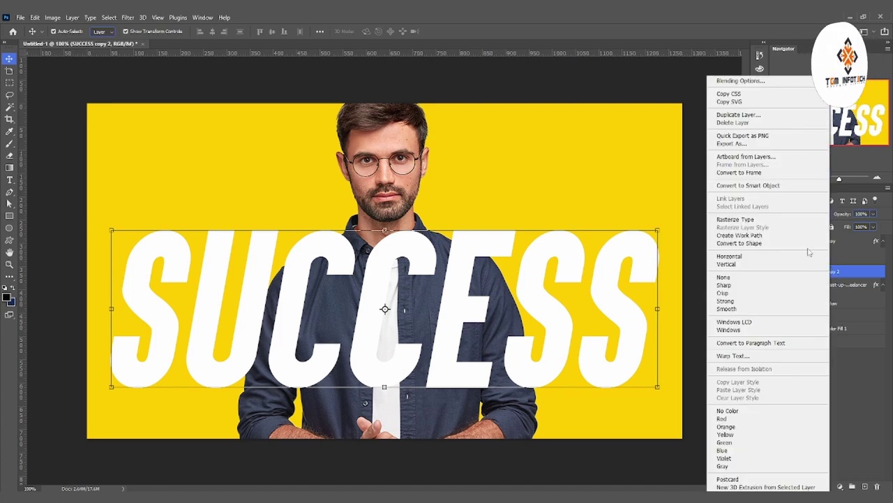
click(761, 244)
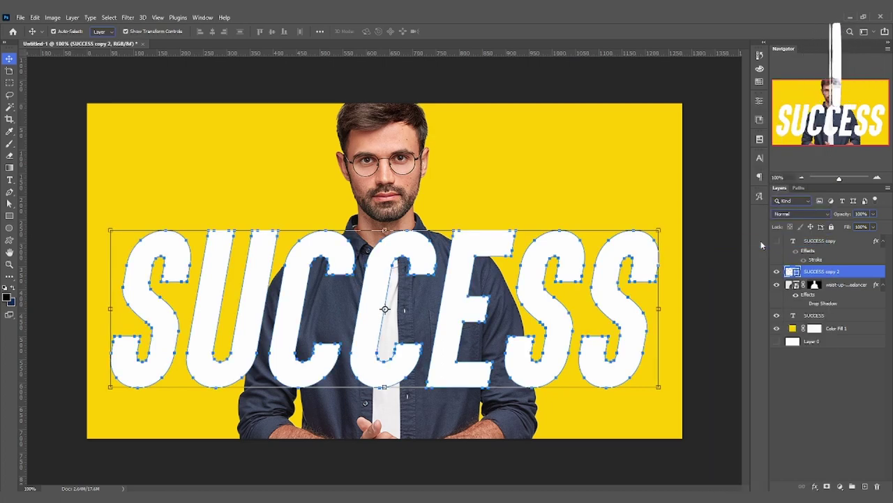
right_click(9, 215)
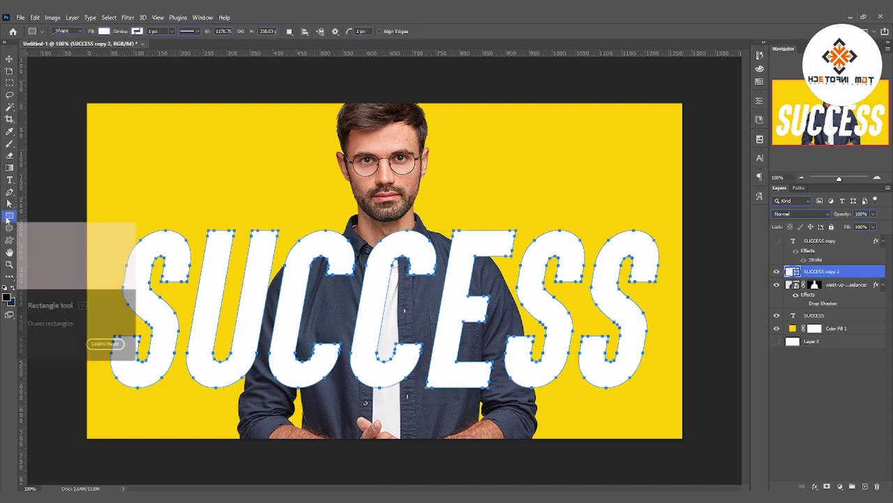
Remove the letter shapes' fill and give them a 7.63 px outline.
click(56, 230)
click(104, 32)
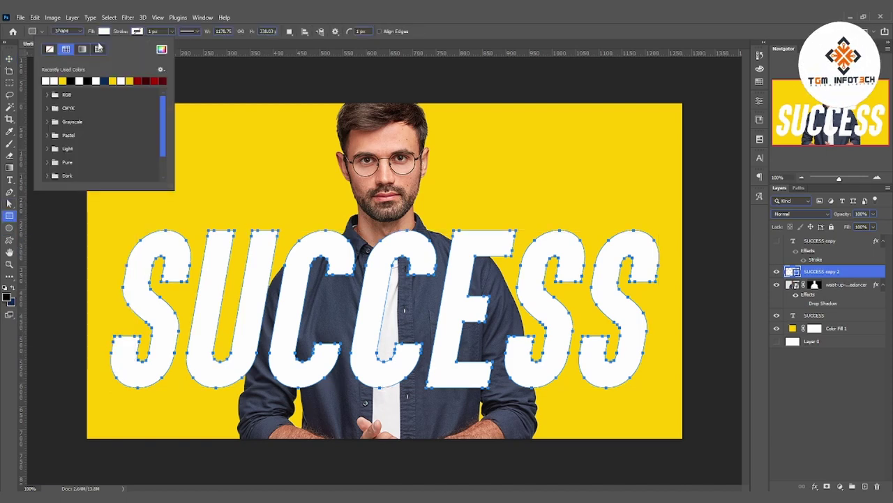
click(50, 50)
click(138, 31)
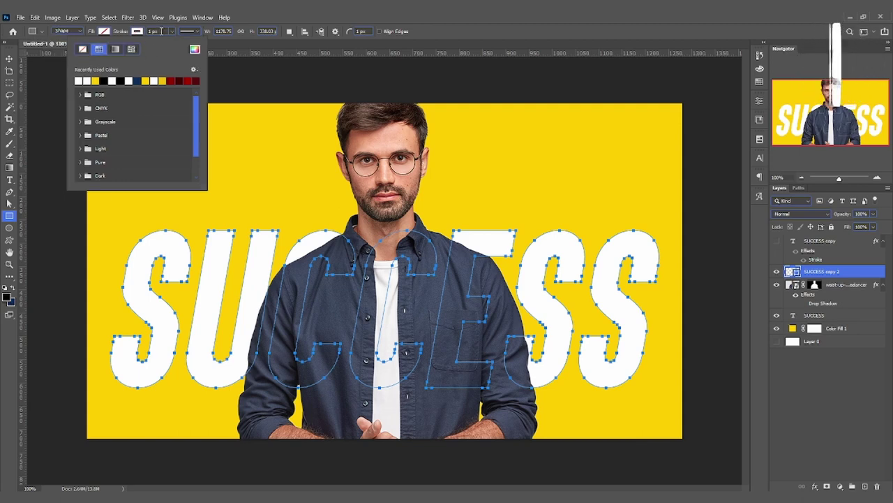
click(172, 32)
drag(173, 44, 178, 44)
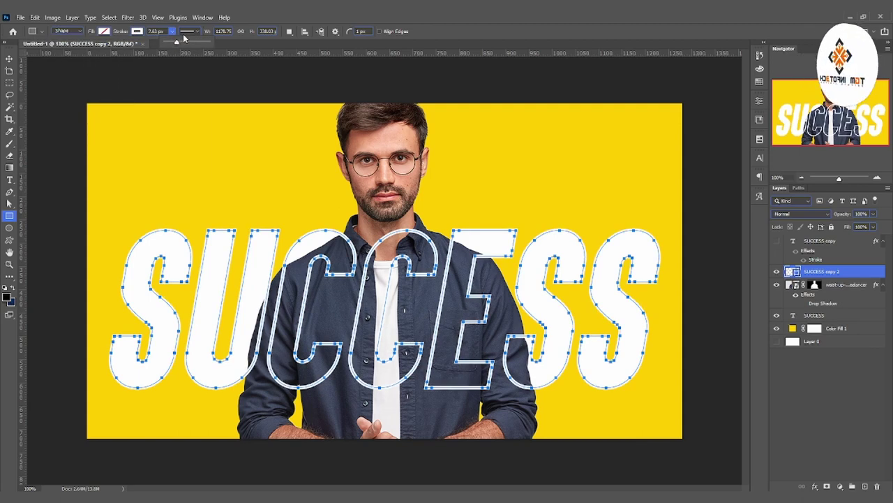
Change the outline's alignment on the letter edges and thin it to 5.76 px.
click(198, 32)
click(161, 130)
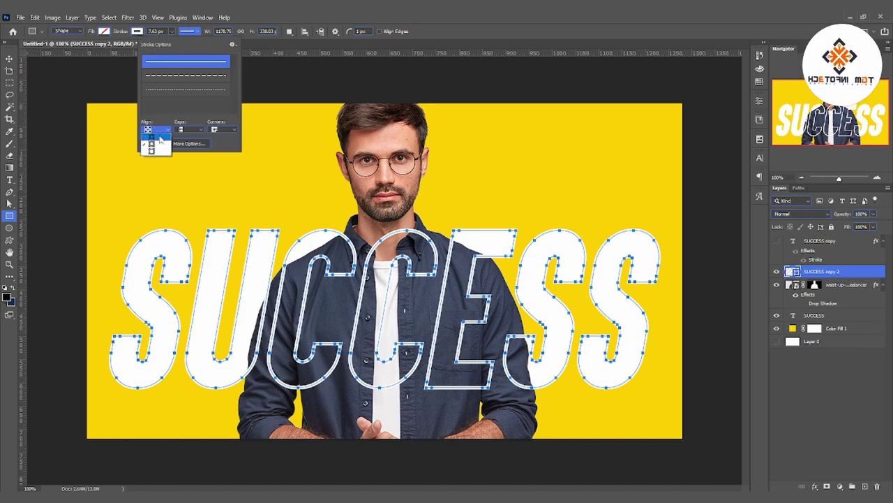
click(160, 140)
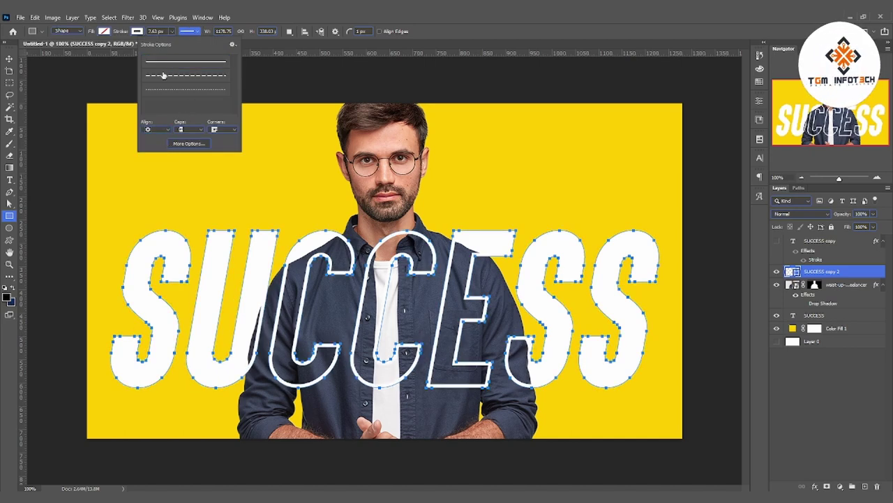
click(171, 32)
drag(174, 44, 172, 43)
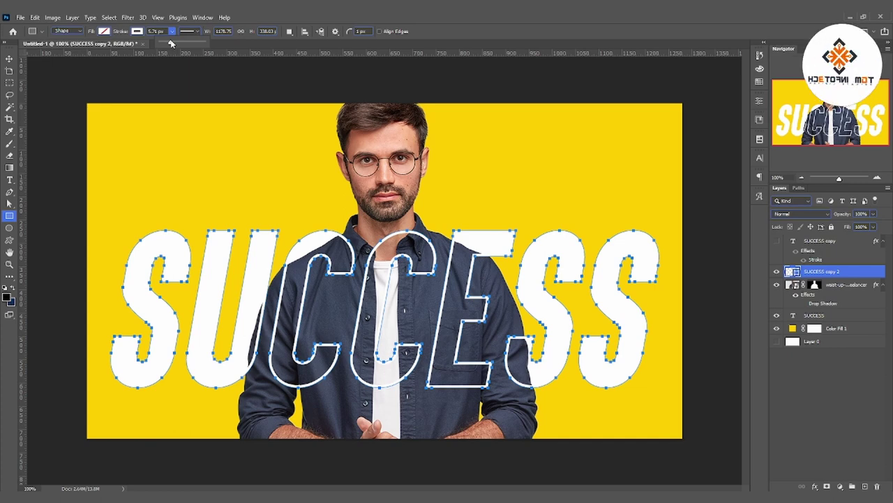
Make the letter outlines dotted and centred on the letter edges.
click(193, 33)
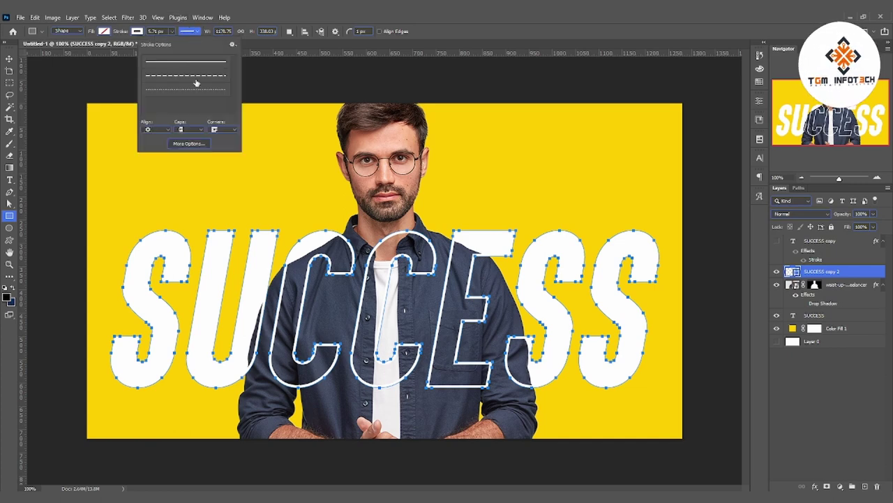
click(199, 93)
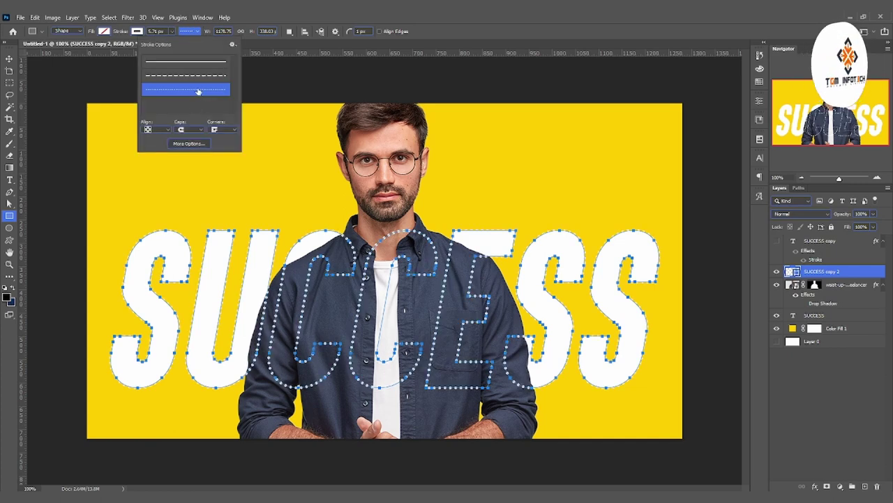
click(162, 134)
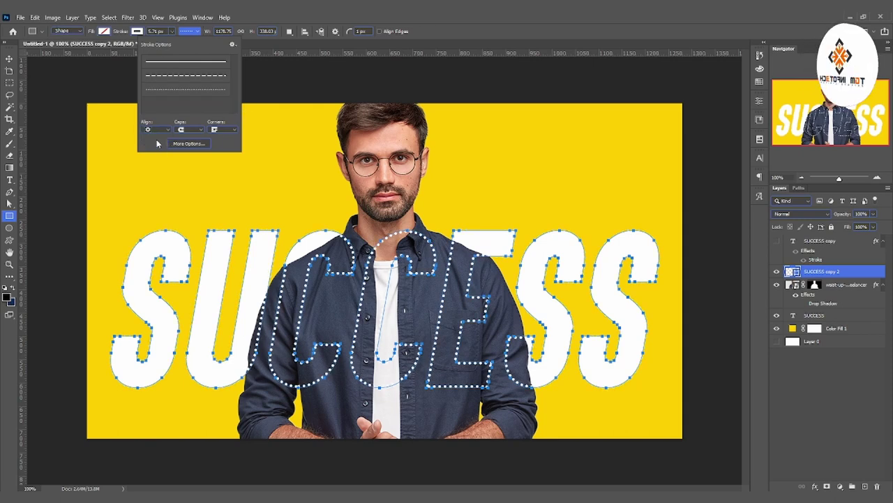
click(820, 264)
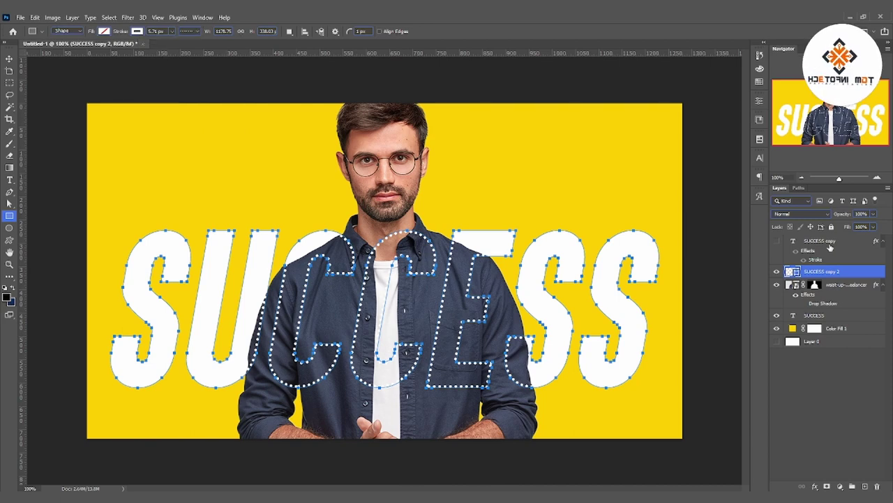
Zoom out to the whole thumbnail and reselect the SUCCESS copy 2 shape layer.
click(9, 264)
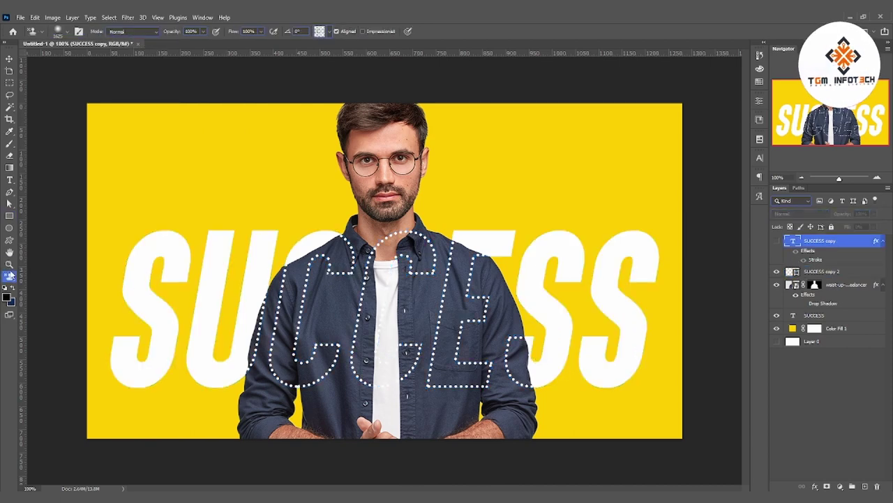
mouse_move(543, 283)
mouse_down()
mouse_move(460, 287)
mouse_move(531, 286)
mouse_move(402, 234)
mouse_move(358, 233)
mouse_up()
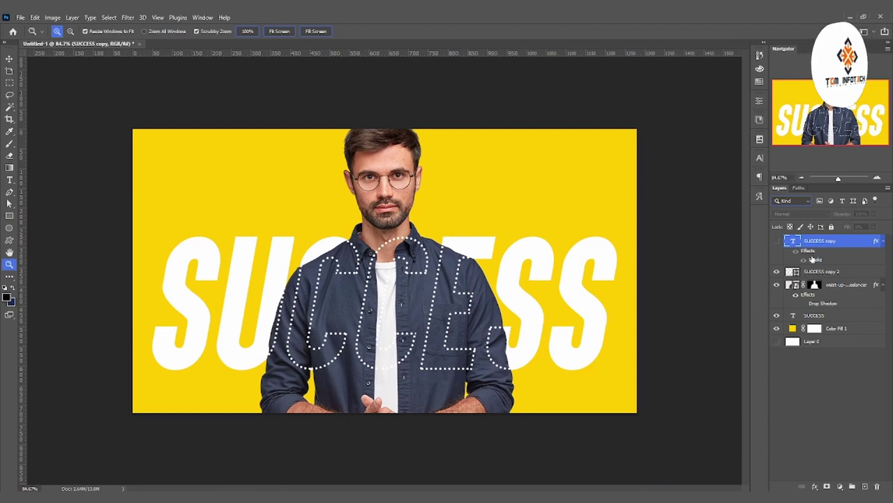
click(818, 271)
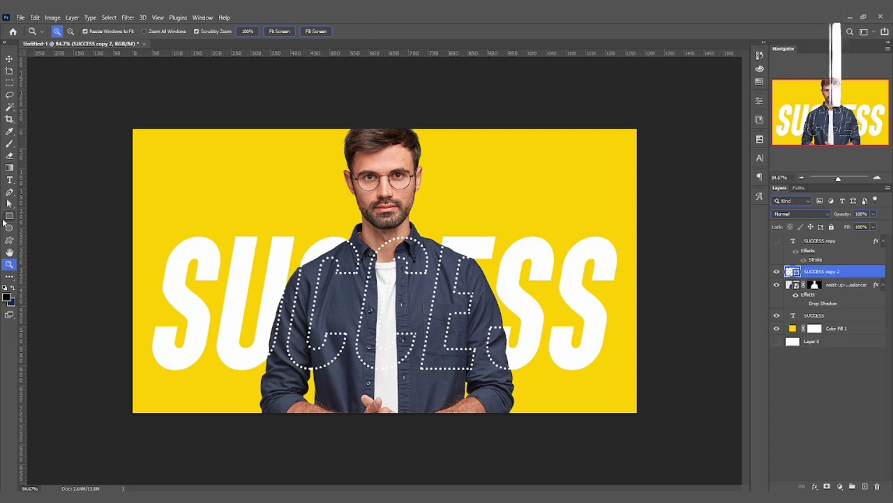
click(9, 215)
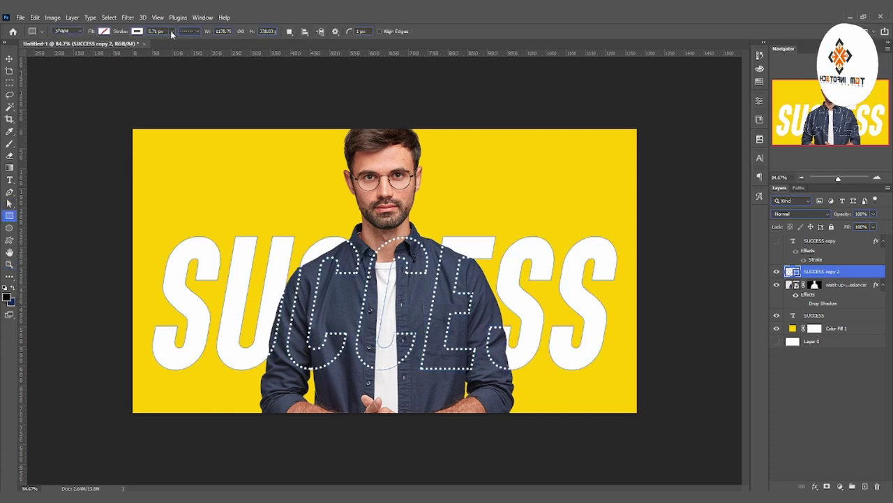
Switch the letter outlines to the dashed preset and bring up the More Options settings.
click(198, 33)
click(194, 76)
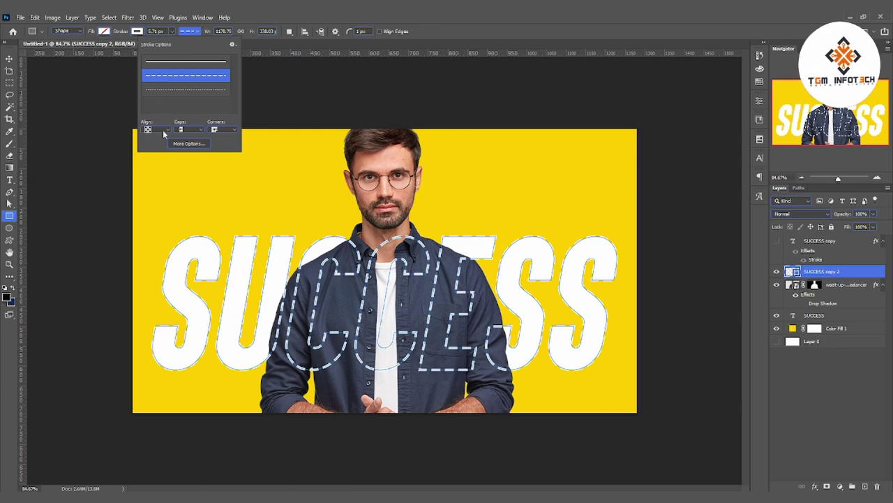
click(165, 130)
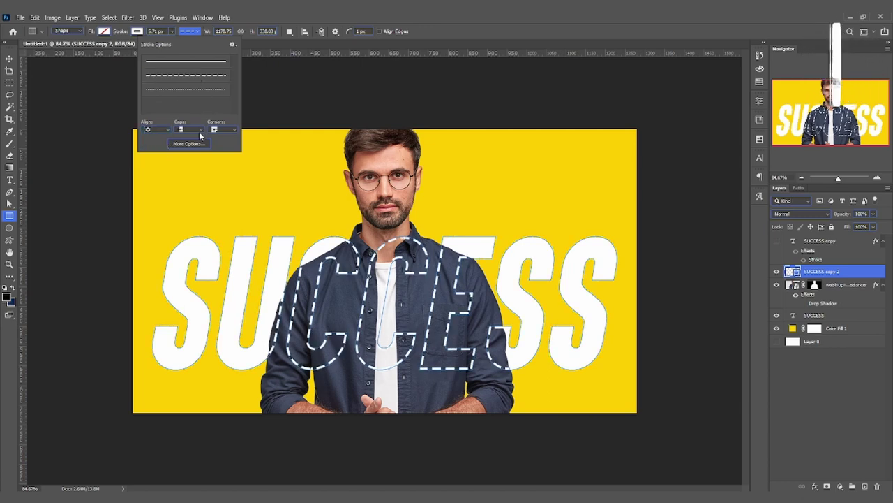
click(190, 143)
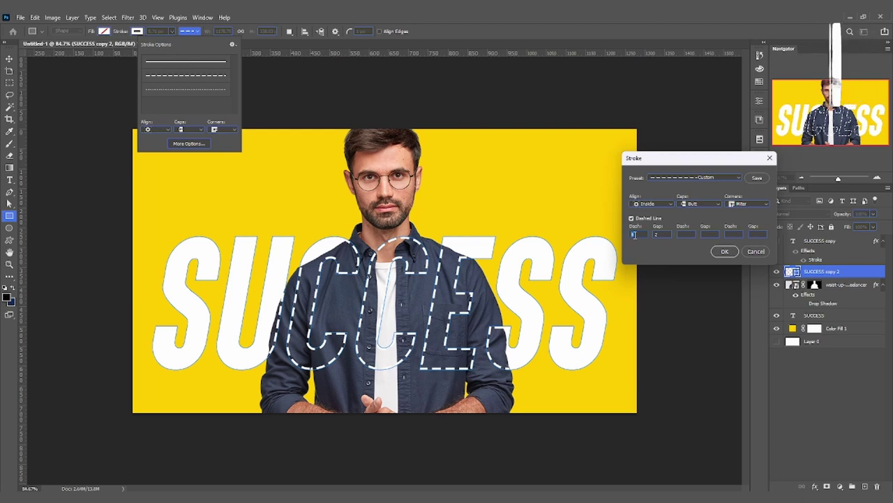
Enter dash and gap values of 2, 2, 5 and 5 in the Stroke dialog.
key(Tab)
key(Tab)
text(2)
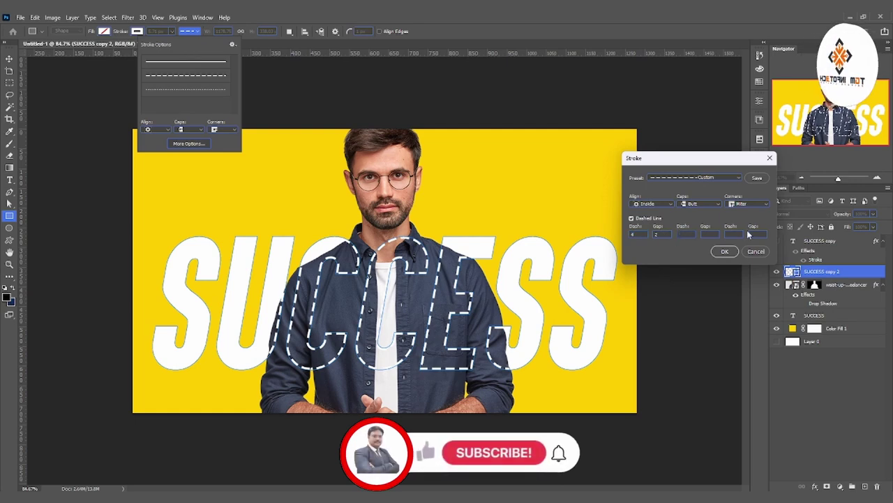
key(Tab)
text(2)
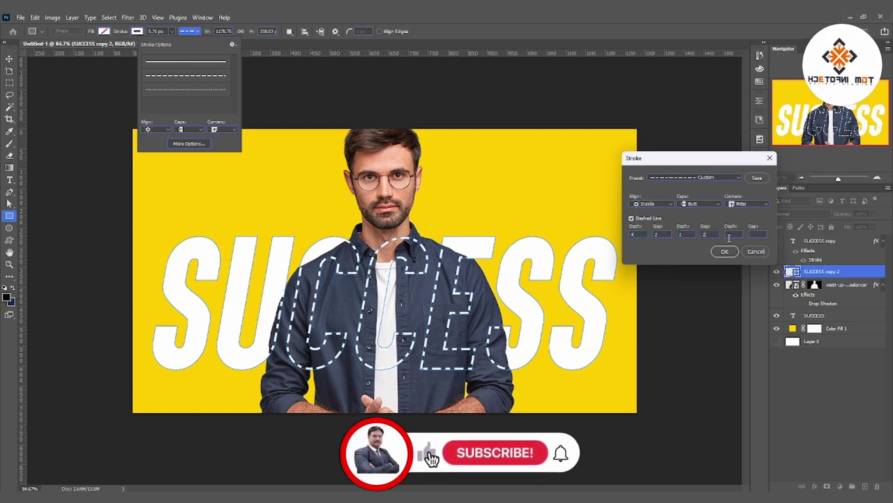
key(Tab)
text(5)
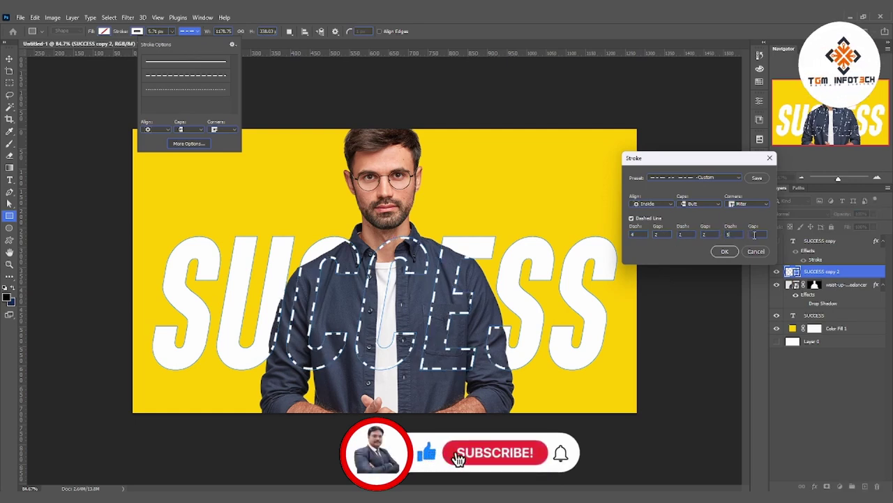
key(Tab)
text(5)
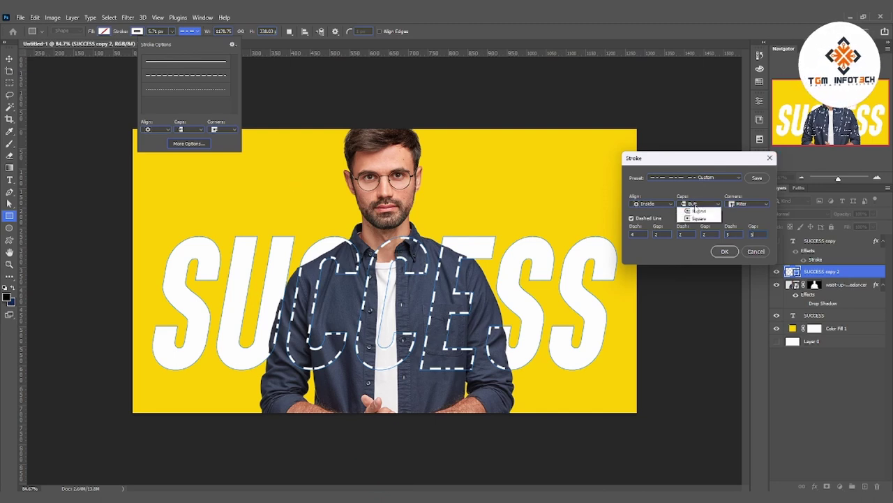
Give the dashes round caps, change the third dash to 8, and close the dialog.
click(694, 203)
click(703, 218)
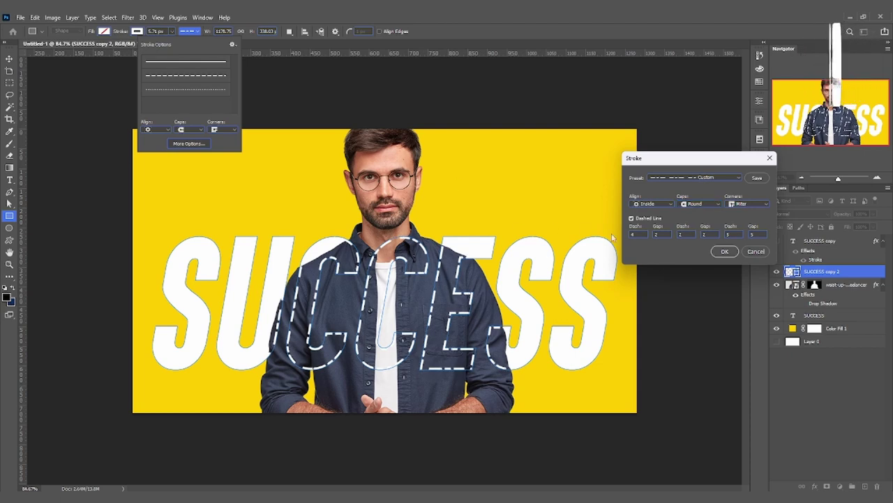
double_click(681, 233)
text(8)
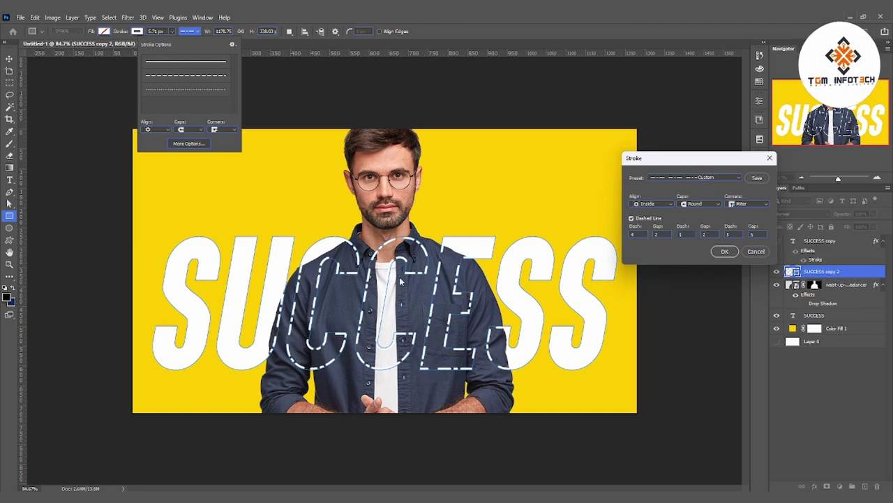
click(736, 254)
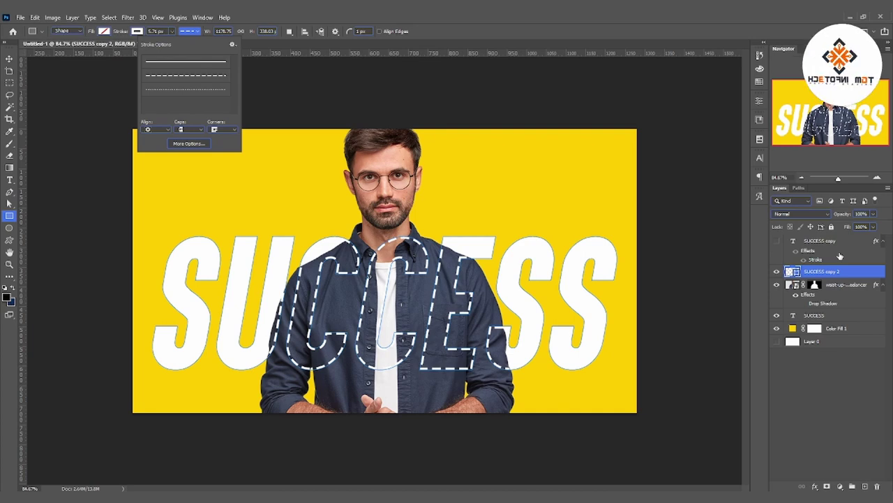
click(776, 271)
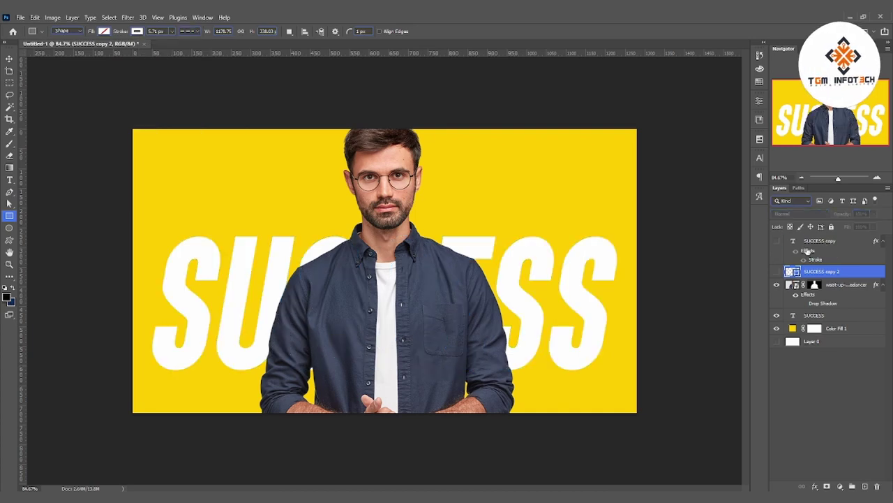
click(788, 243)
click(776, 240)
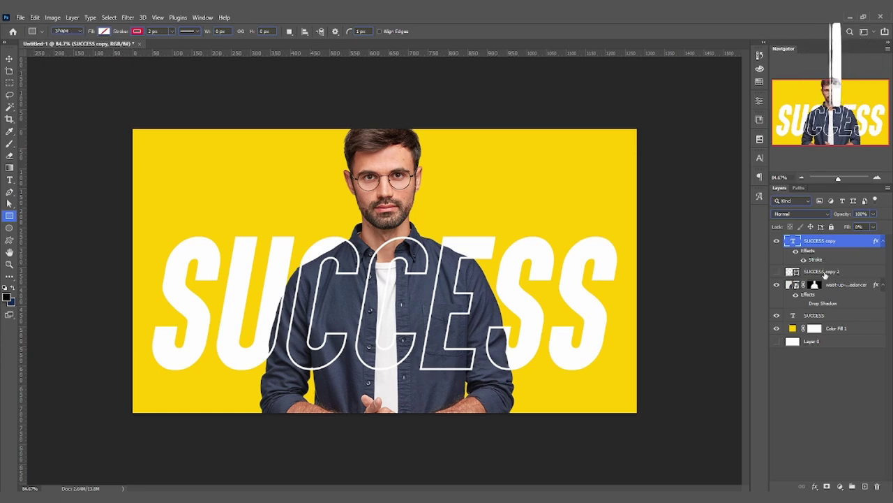
click(777, 240)
click(789, 272)
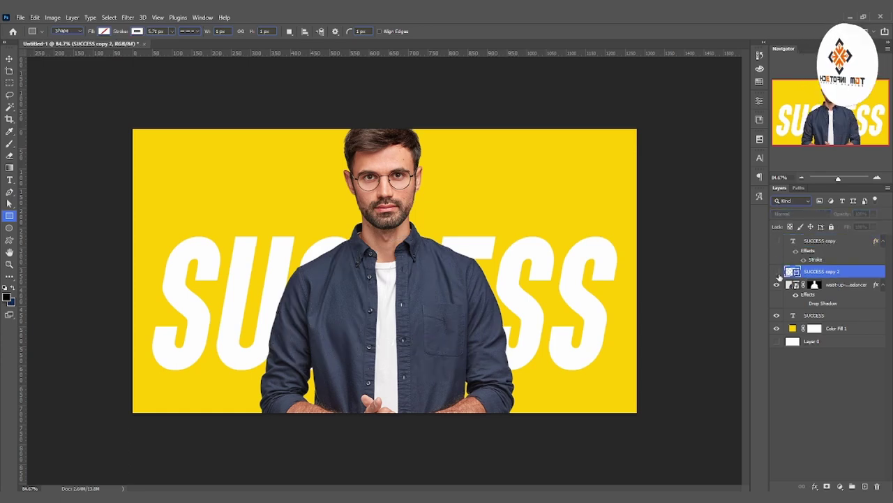